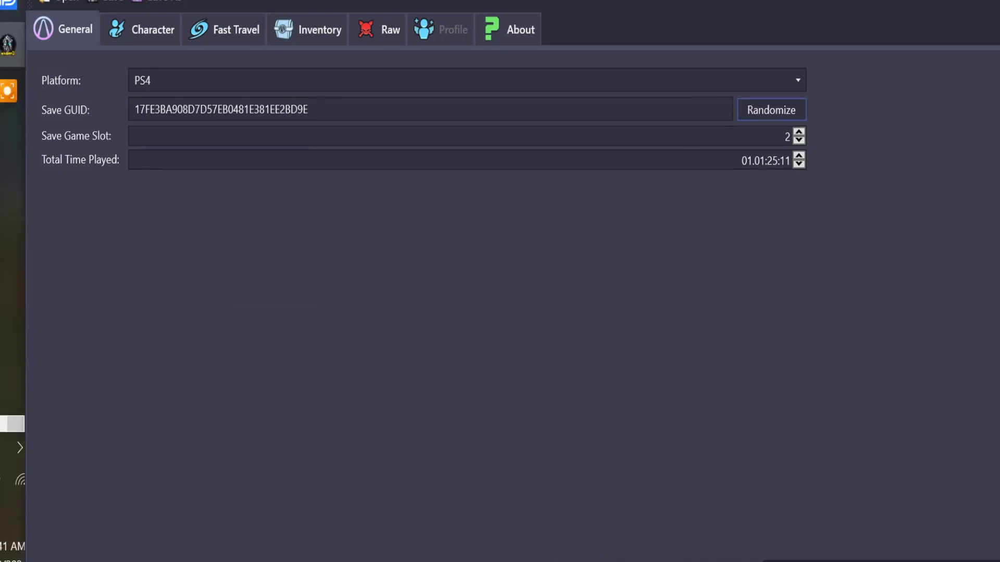
Switch to Save Wizard and open Borderlands 3 save 2 in Advanced Mode, accepting the notes
click(8, 6)
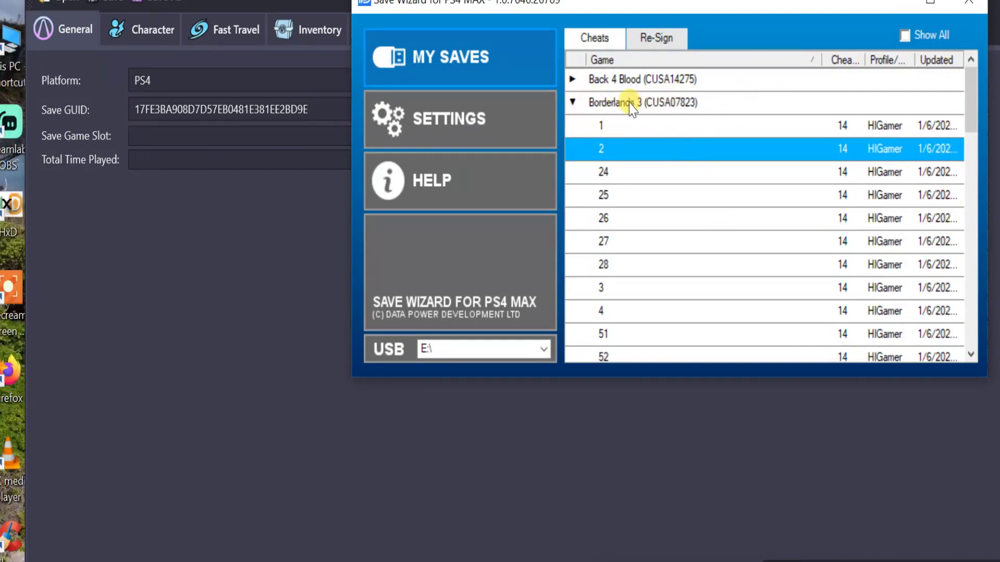
click(627, 155)
click(650, 152)
right_click(646, 148)
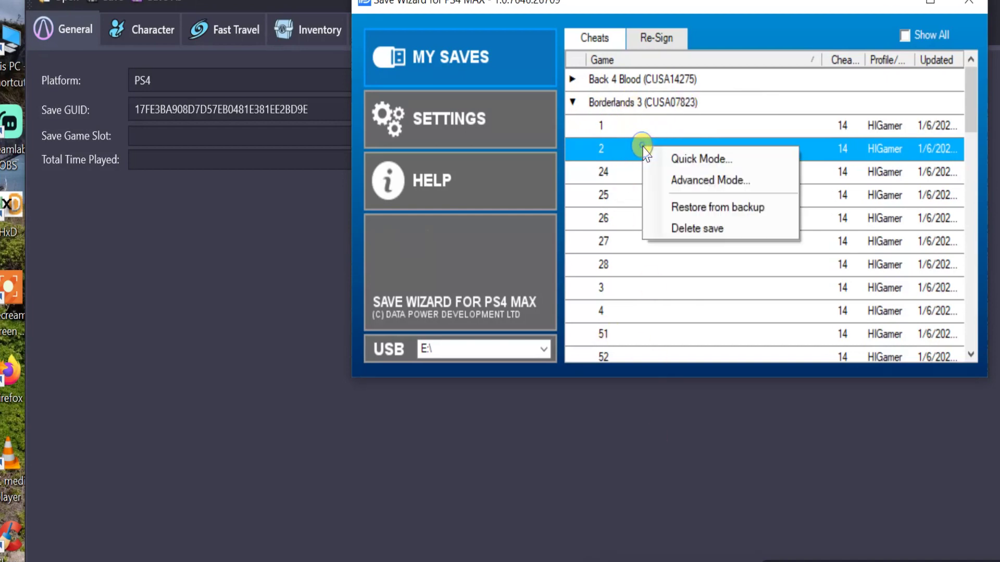
click(737, 180)
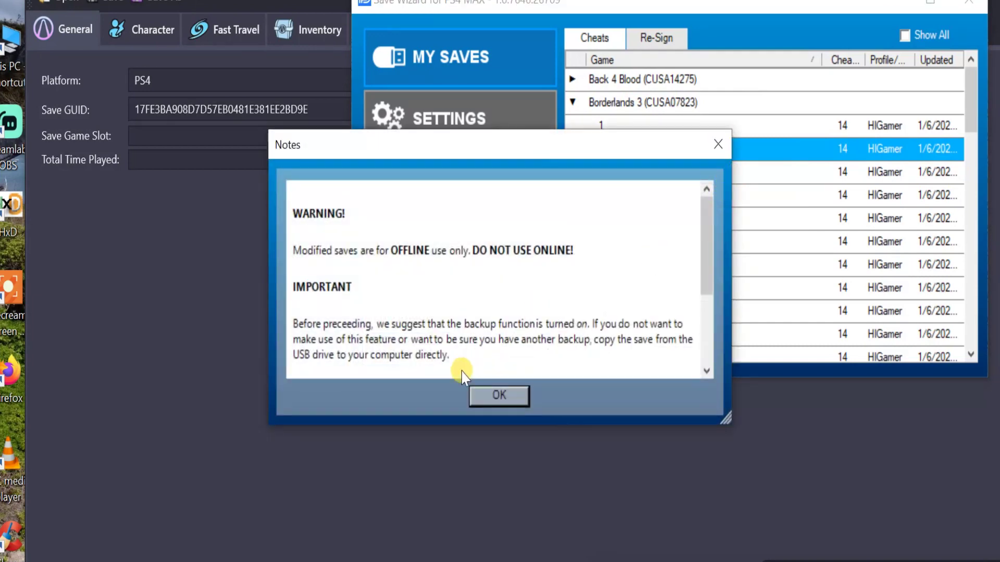
click(488, 394)
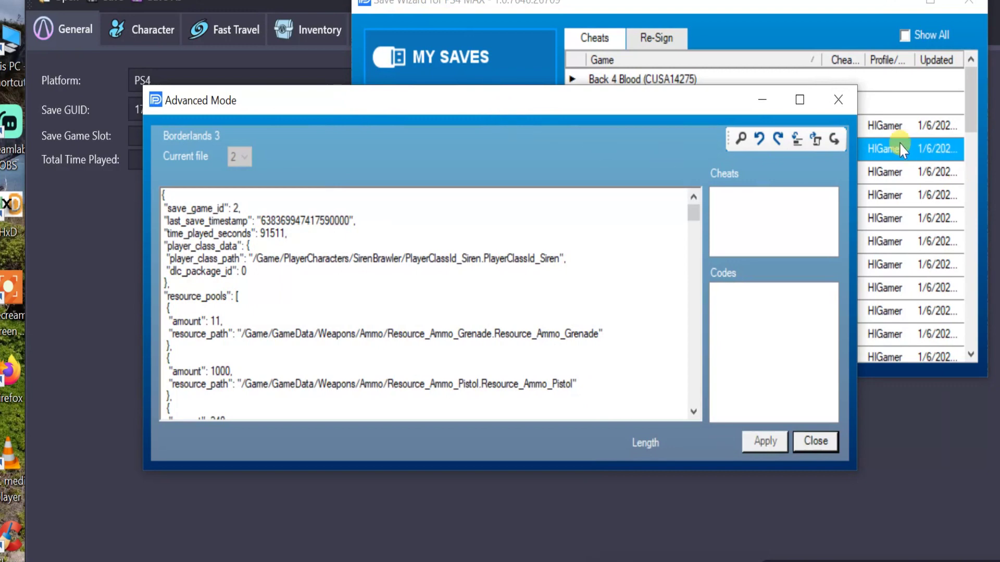
Export the save data to the BL3 Saves folder under the file name 2
click(814, 138)
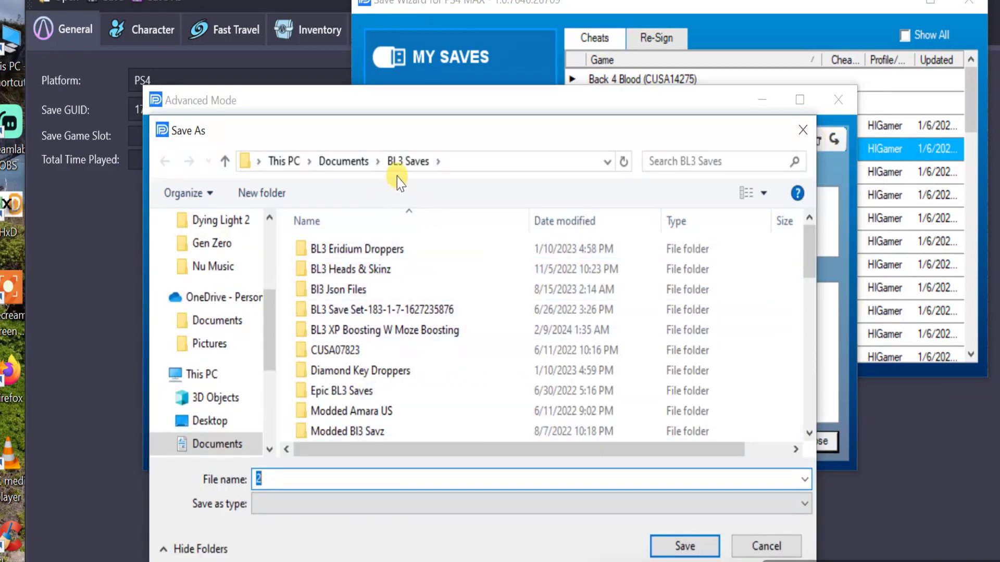
click(299, 474)
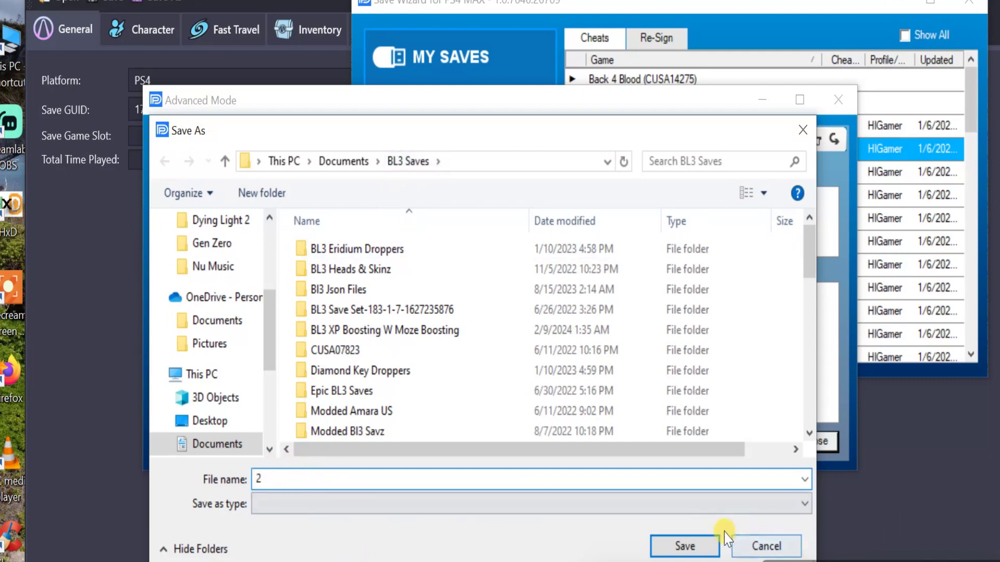
click(694, 550)
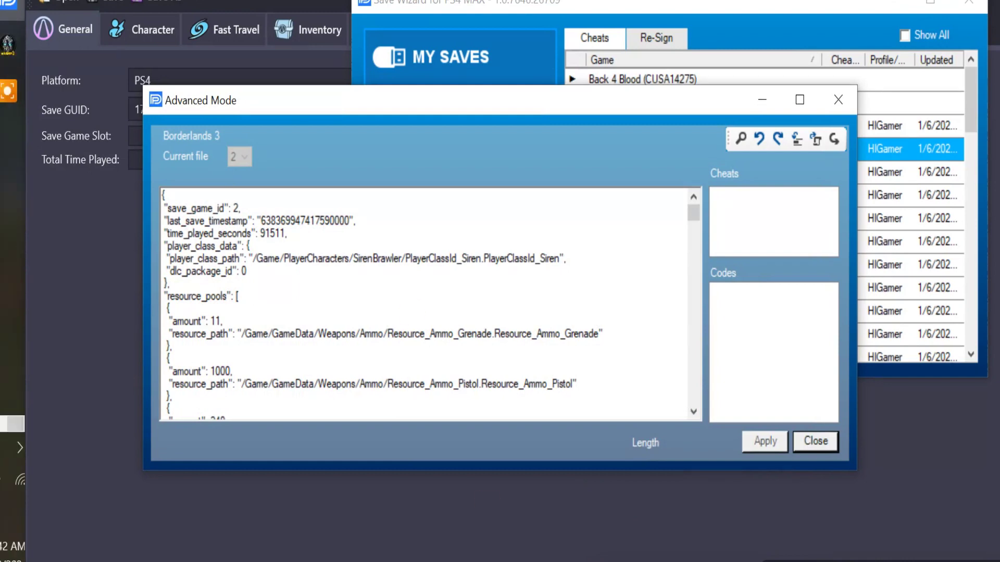
In File Explorer's BL3 Saves folder, rename the exported file 2 as 2.json
mouse_move(15, 424)
click(19, 82)
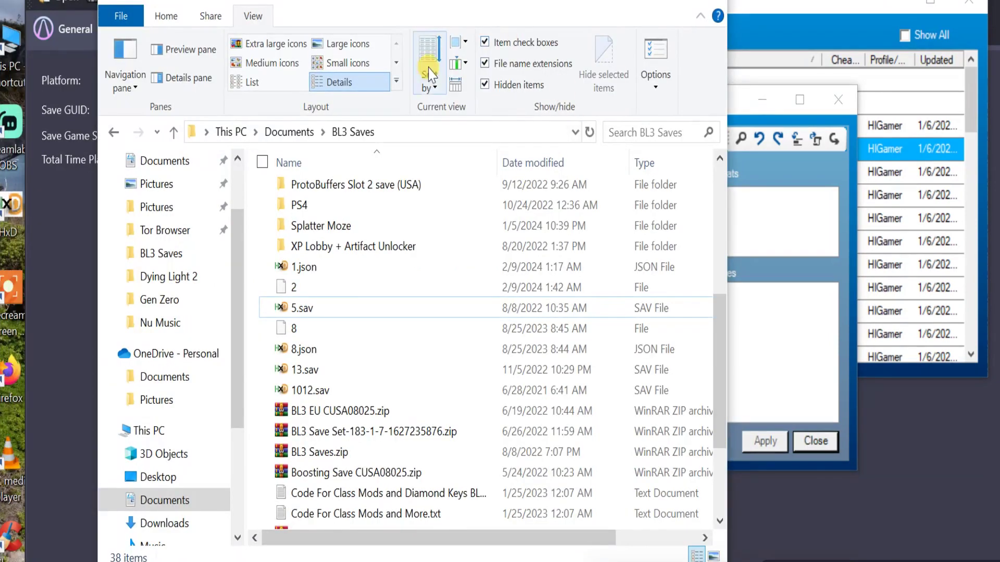
click(314, 287)
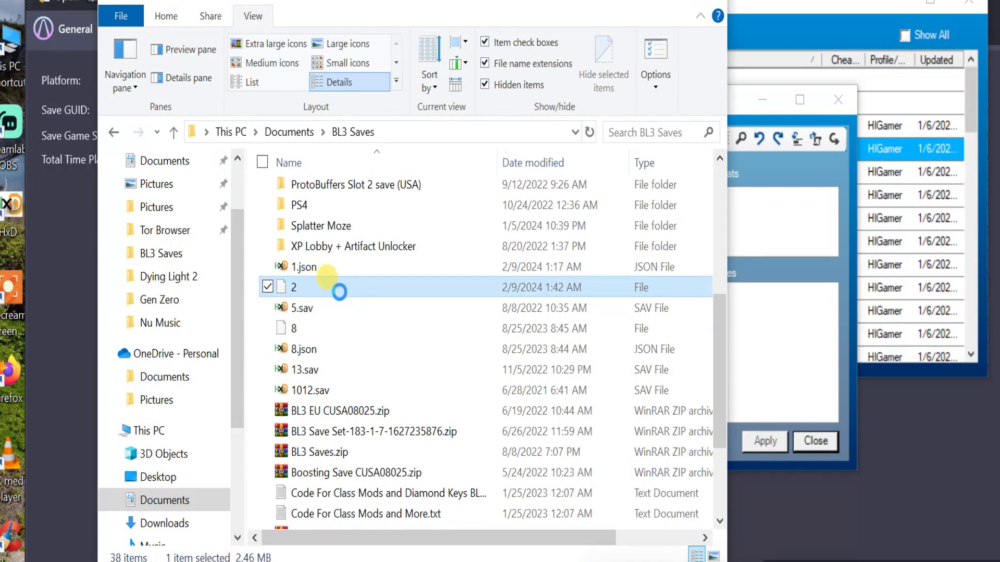
click(332, 287)
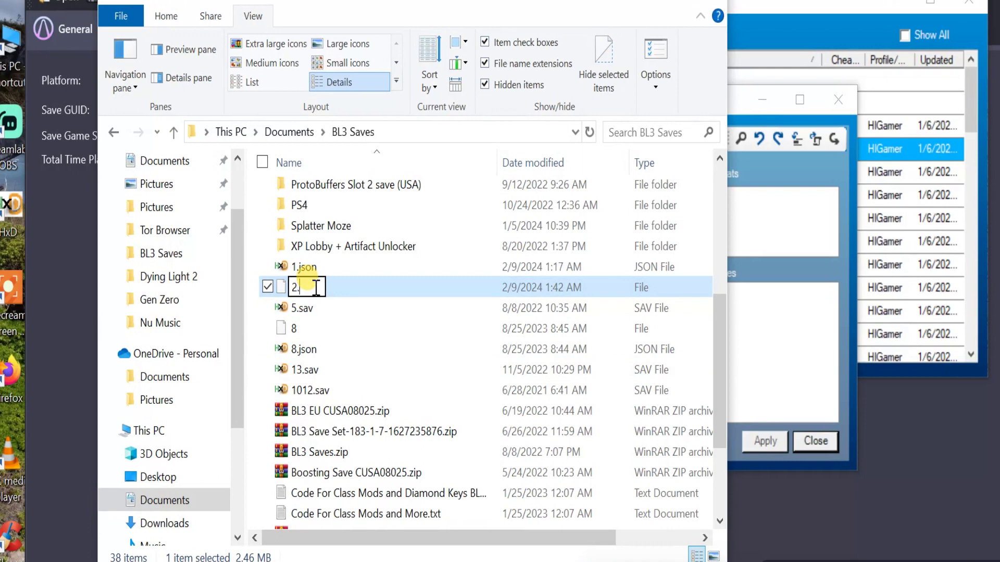
text(.json)
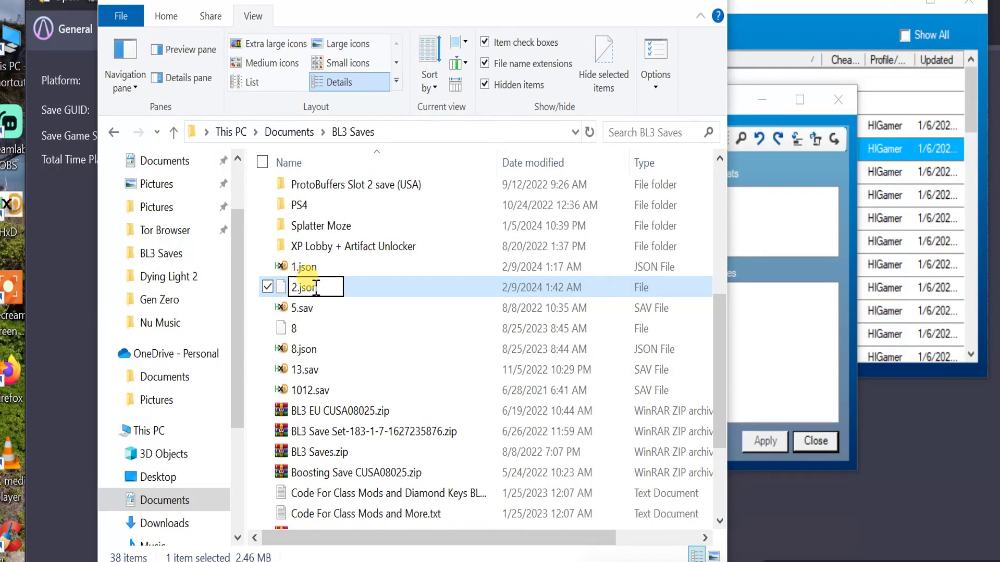
key(Return)
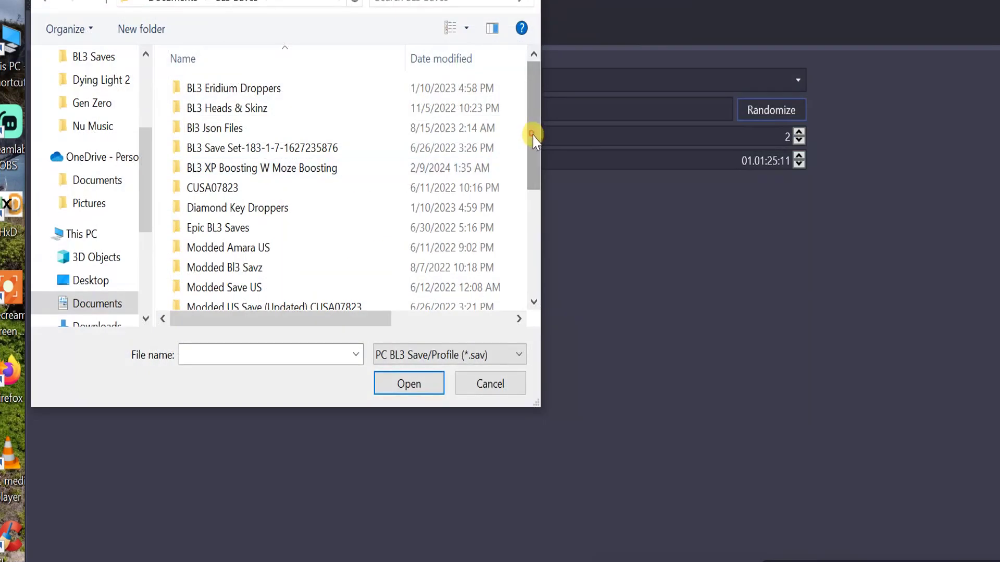
In the Borderlands 3 save editor, open 2.json from the BL3 Saves folder using the JSON Save (*.json) file type
drag(531, 138, 531, 263)
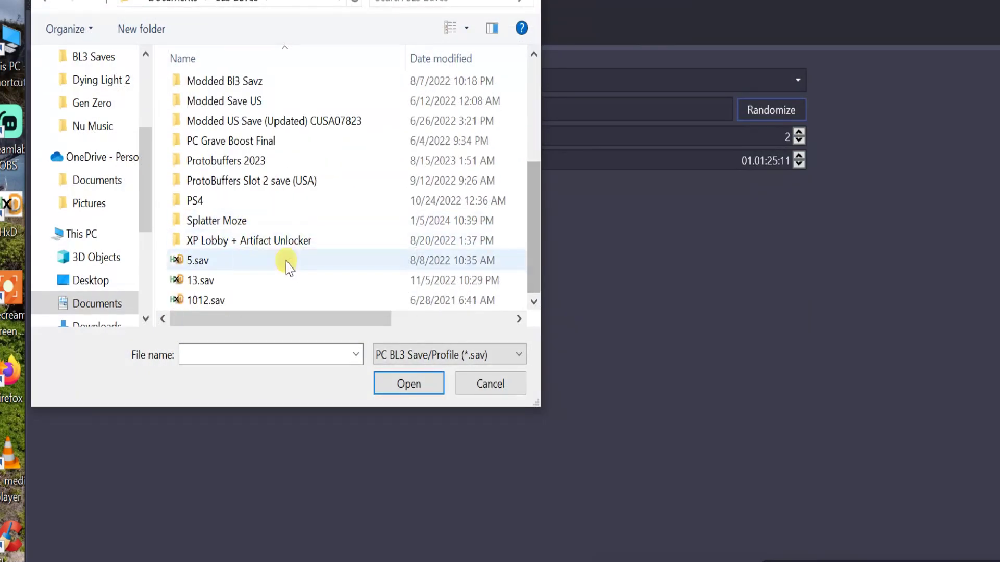
click(417, 355)
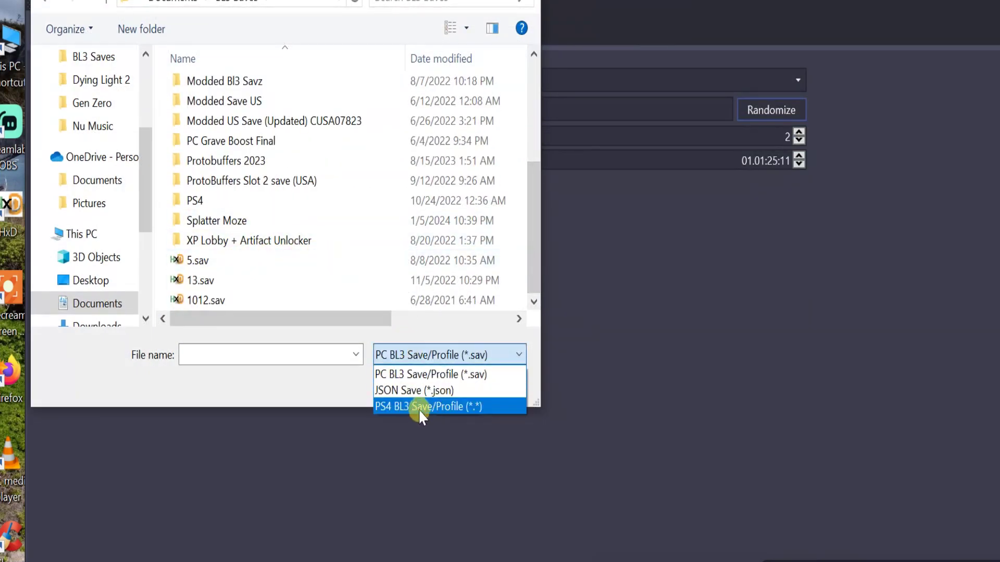
click(417, 390)
drag(534, 161, 536, 283)
click(250, 281)
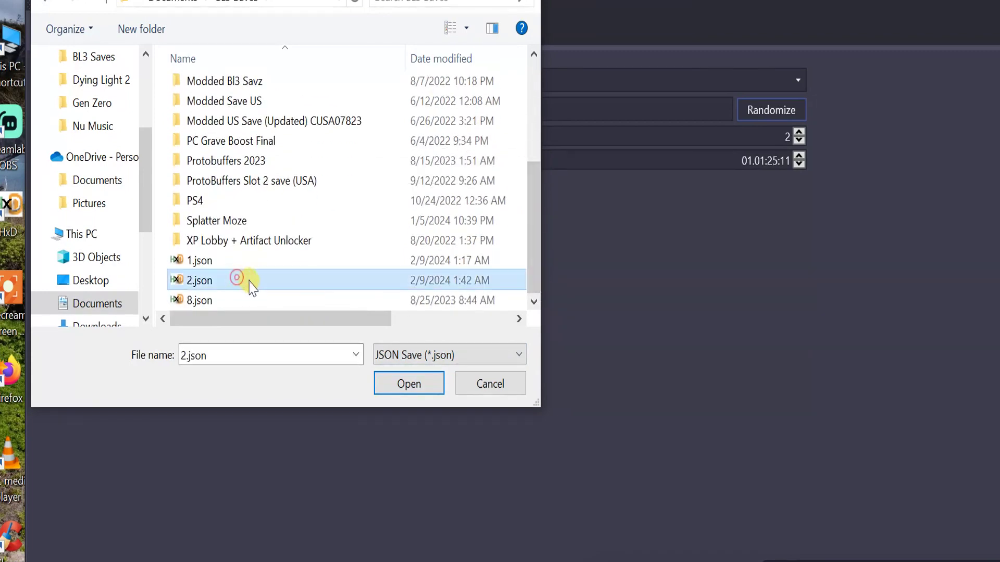
click(404, 385)
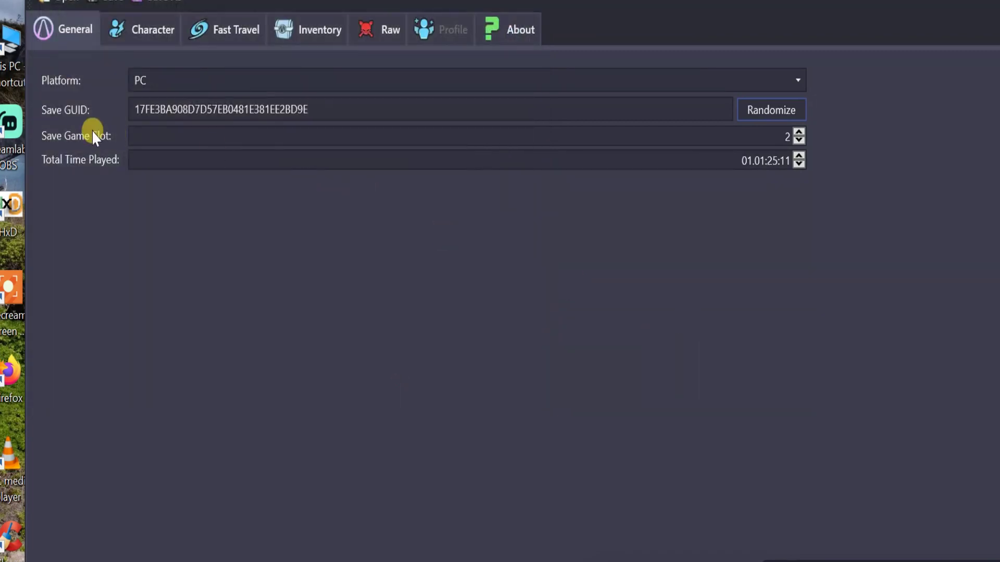
Set the character's money to 999999999
click(142, 30)
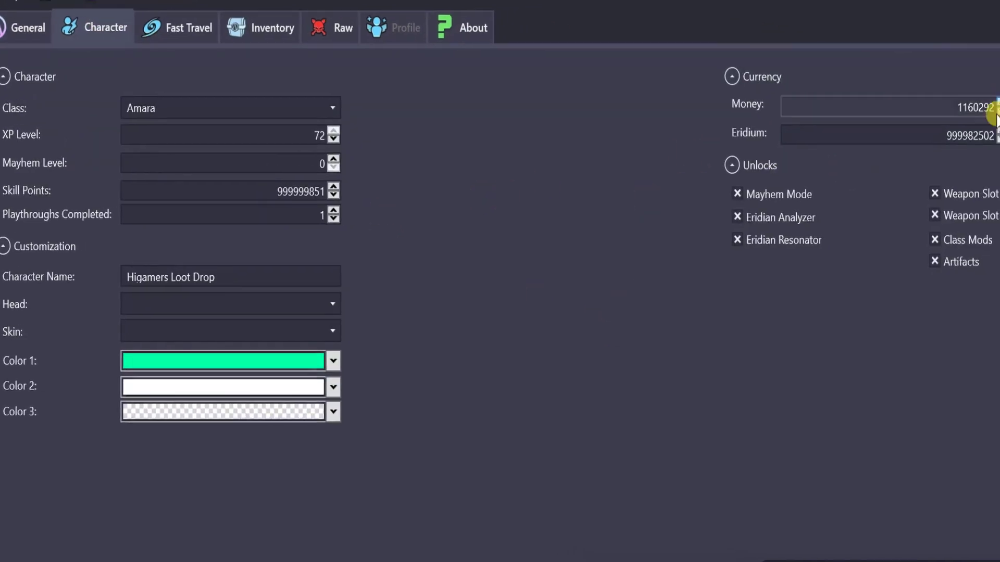
double_click(983, 104)
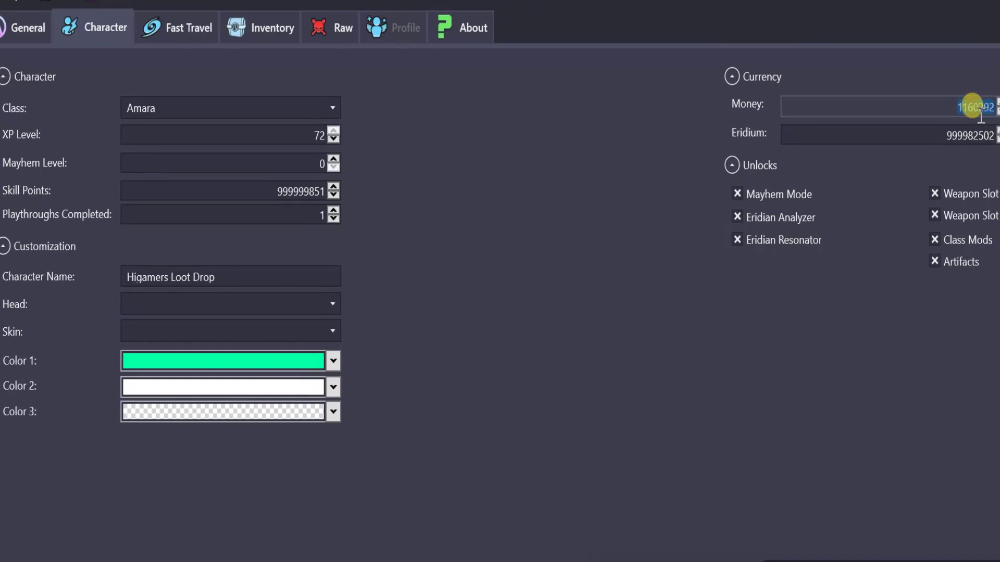
text(99999999)
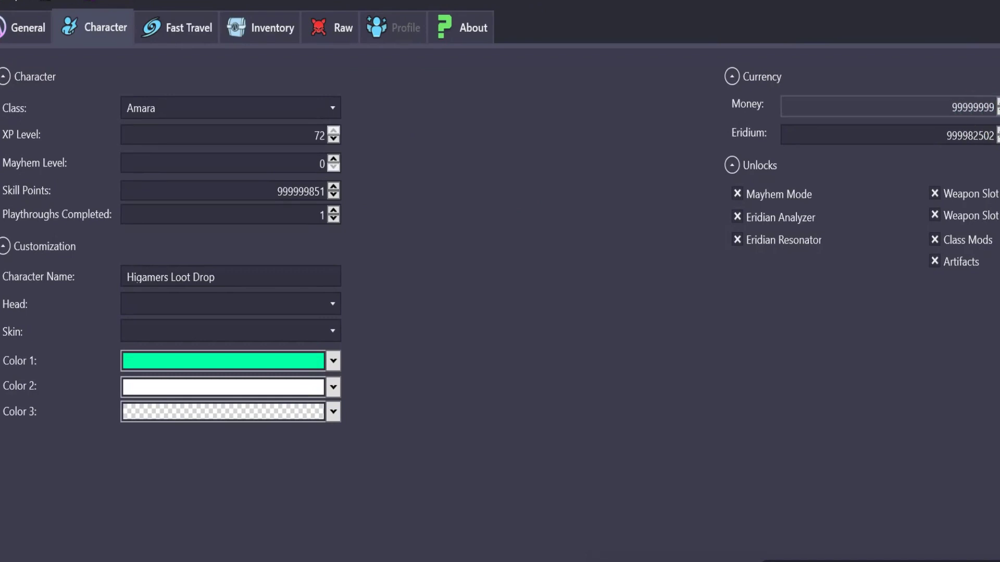
key(Return)
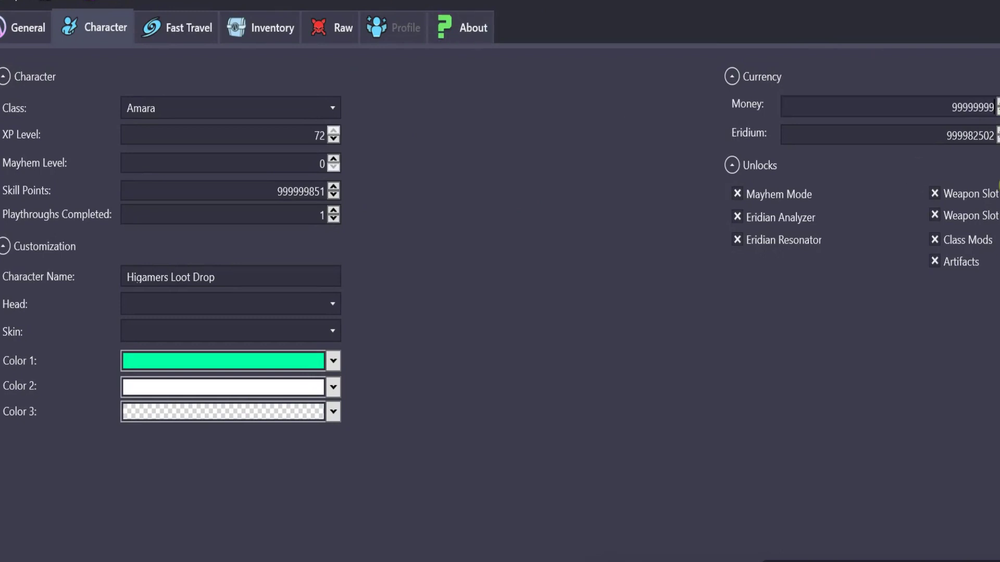
click(959, 106)
click(277, 30)
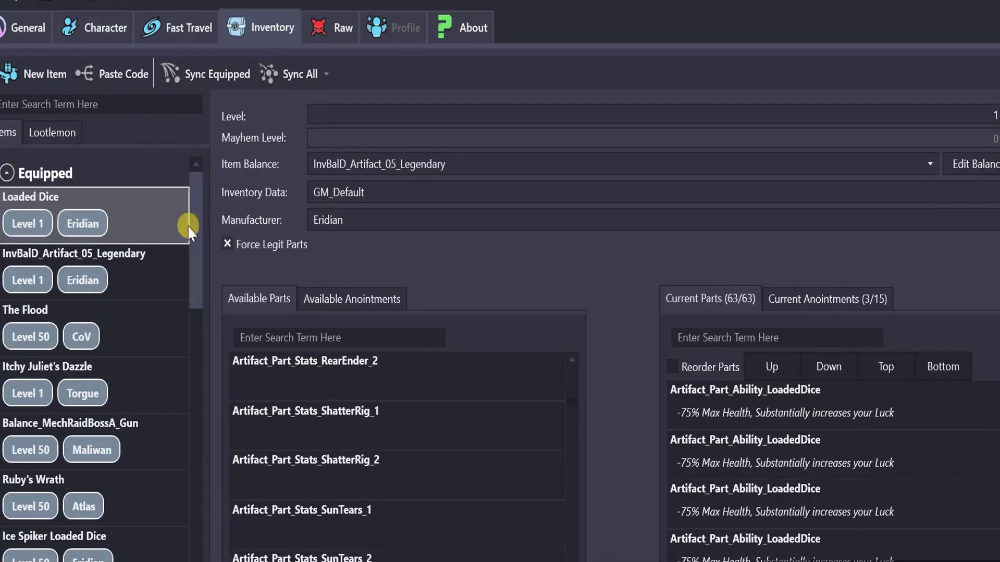
drag(201, 209, 274, 112)
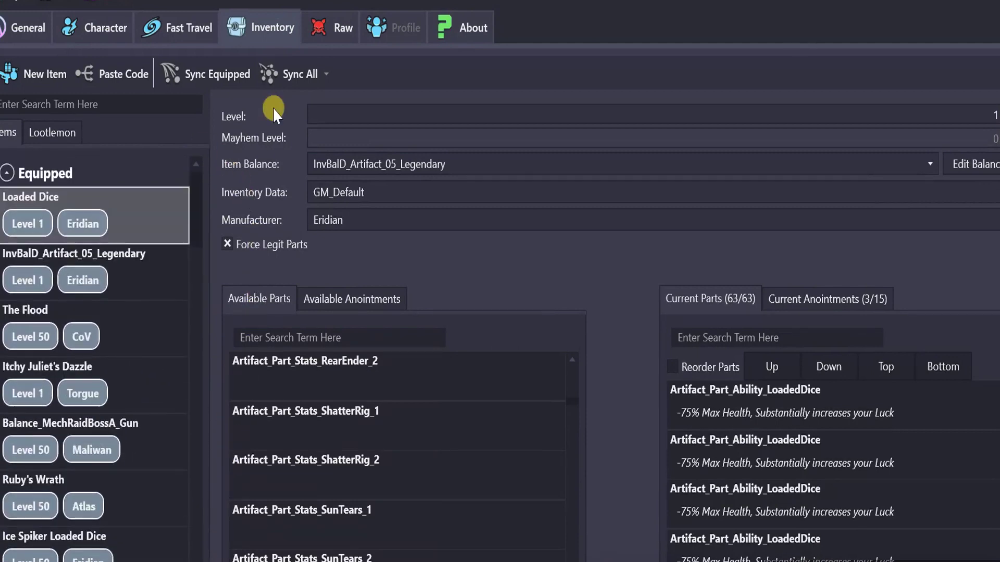
Set the character's XP level to 70
click(119, 33)
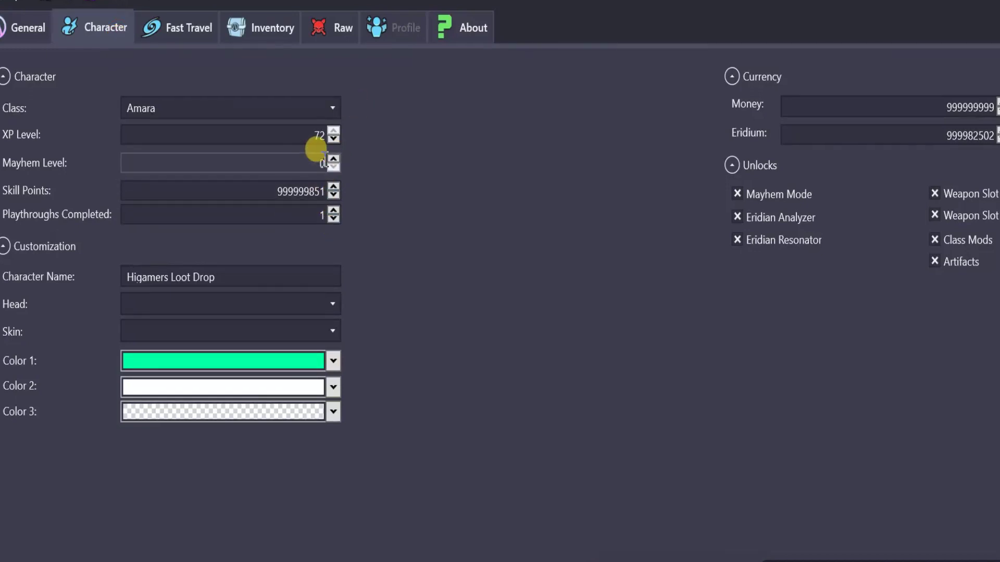
double_click(318, 134)
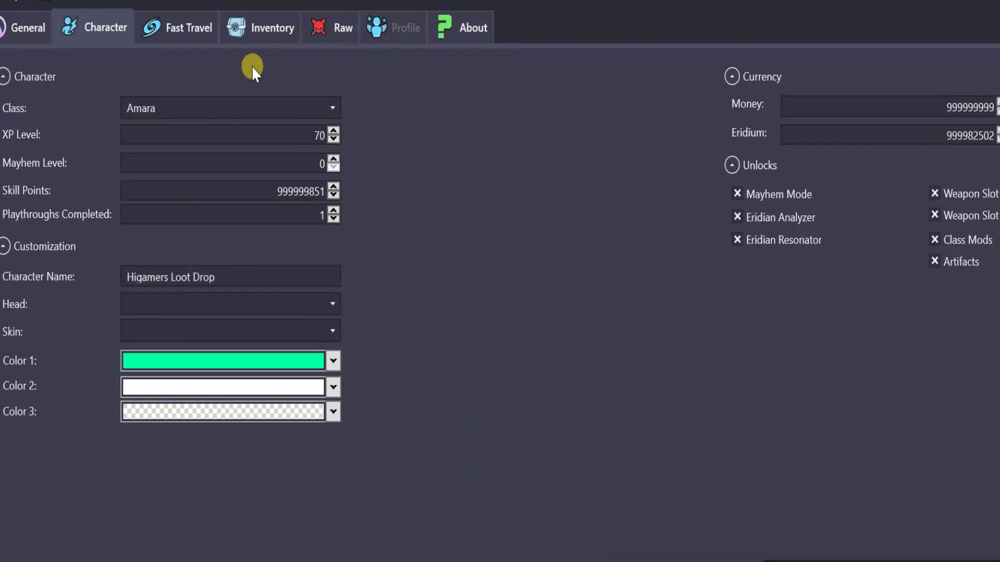
click(279, 29)
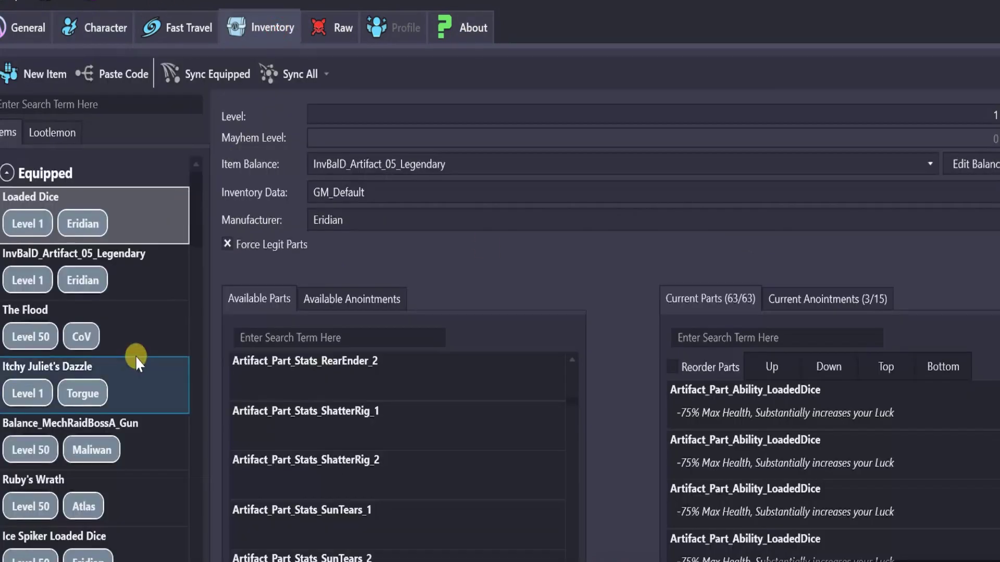
click(43, 73)
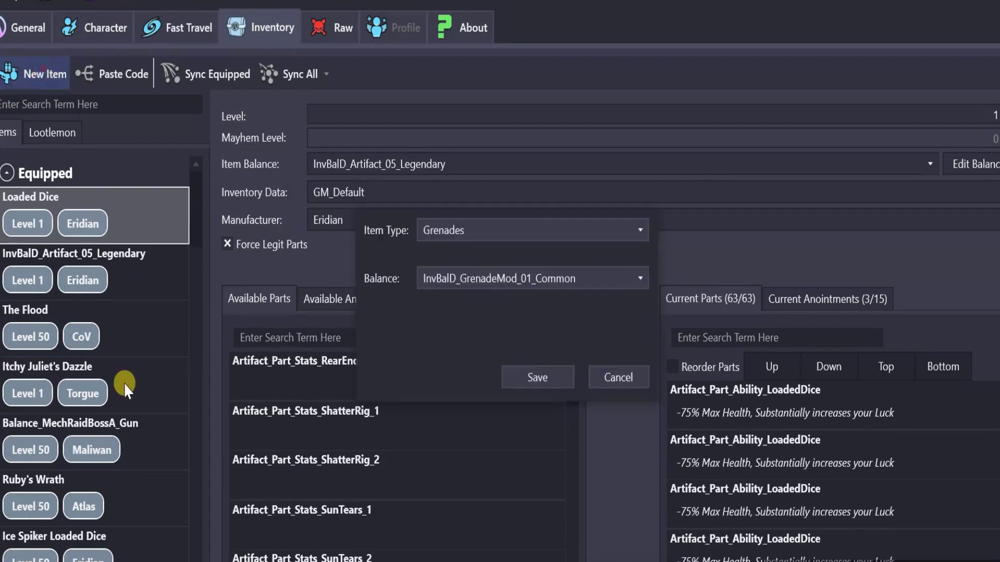
click(604, 225)
scroll(455, 403, down, 1)
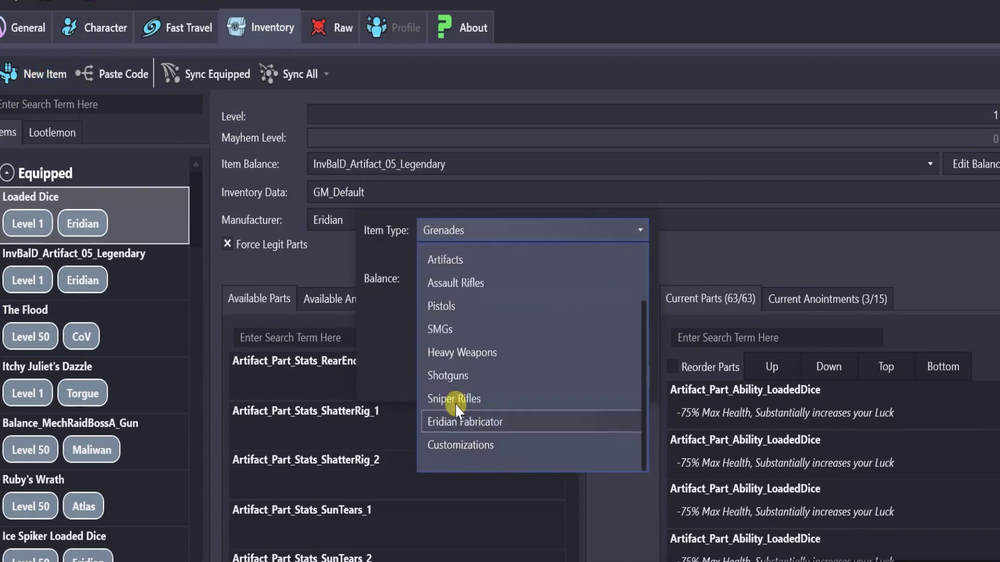
click(394, 334)
click(640, 380)
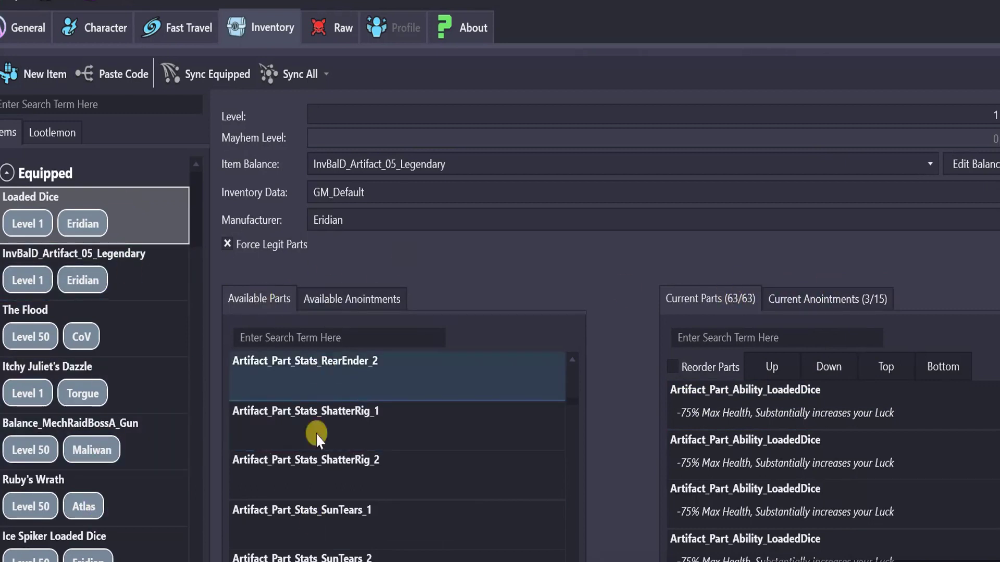
click(361, 397)
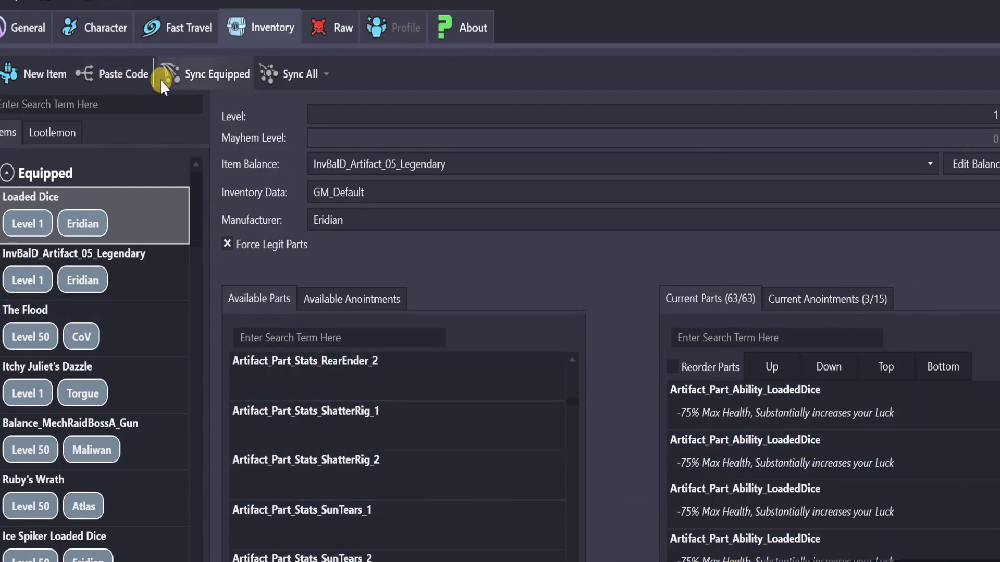
Start saving the edited save as a file and browse to the BL3 Saves folder in Documents
click(127, 2)
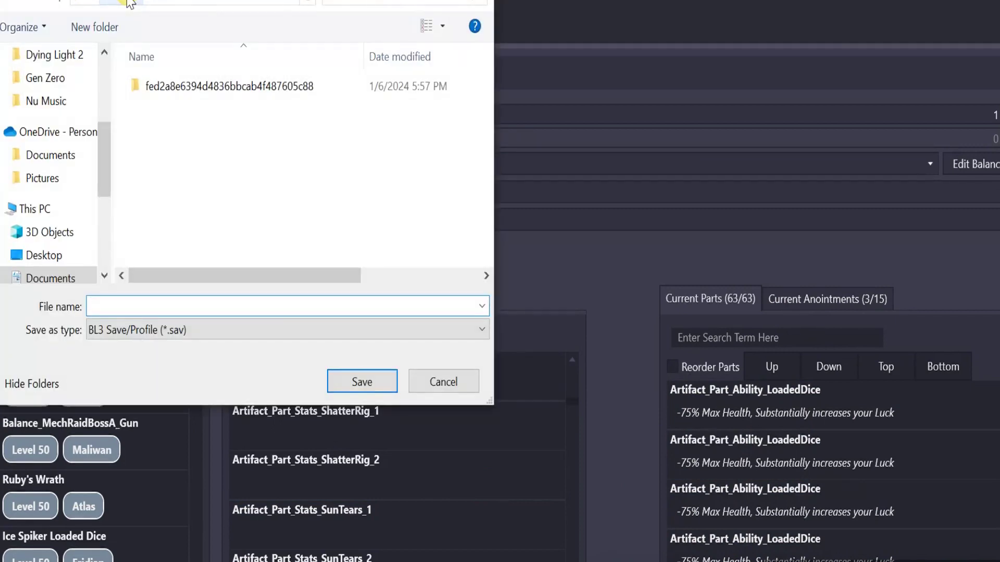
click(82, 273)
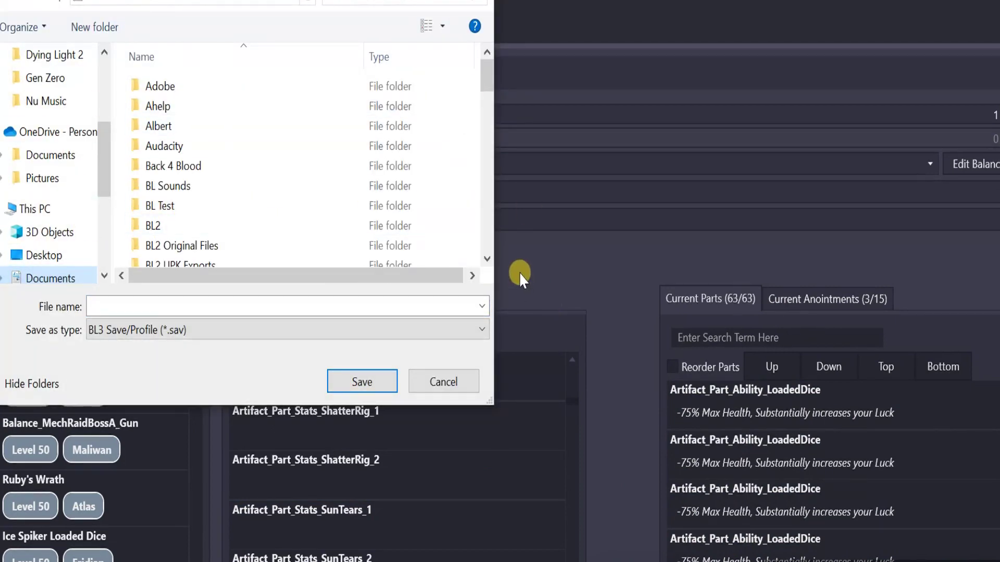
click(486, 257)
click(487, 258)
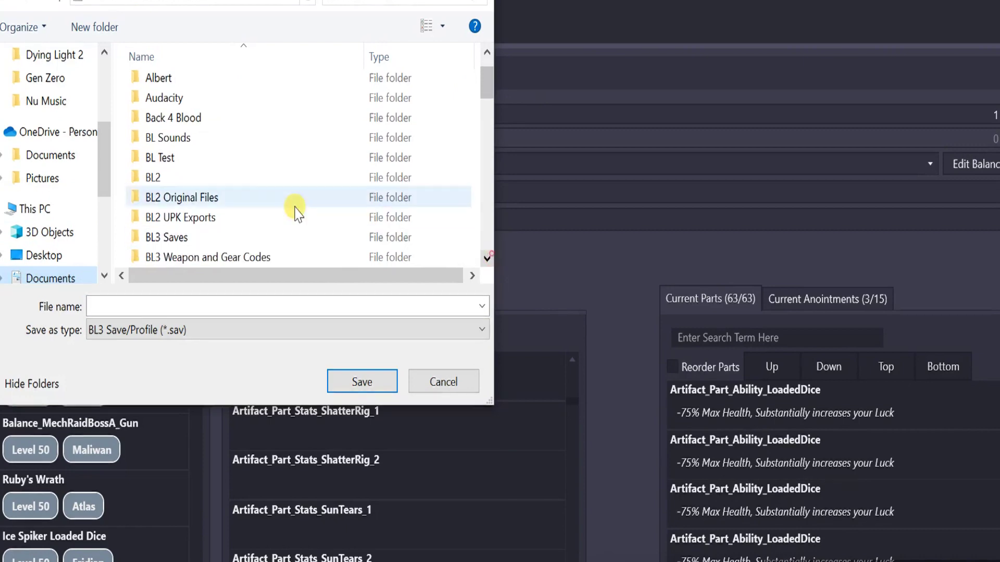
click(191, 237)
double_click(192, 238)
drag(495, 76, 484, 205)
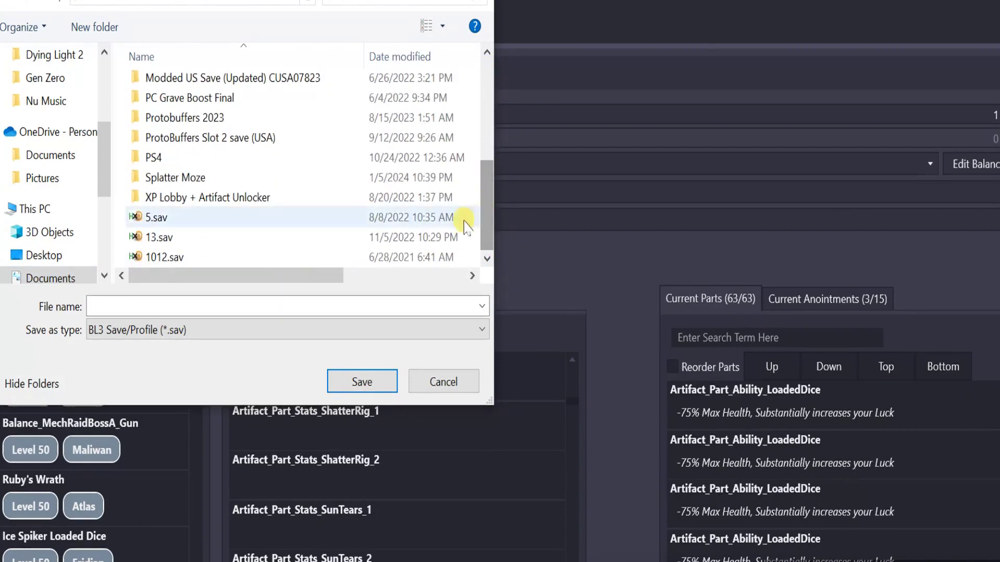
Save the edited save as BL3 JSON Save (*.json) over the existing 2.json file
click(234, 331)
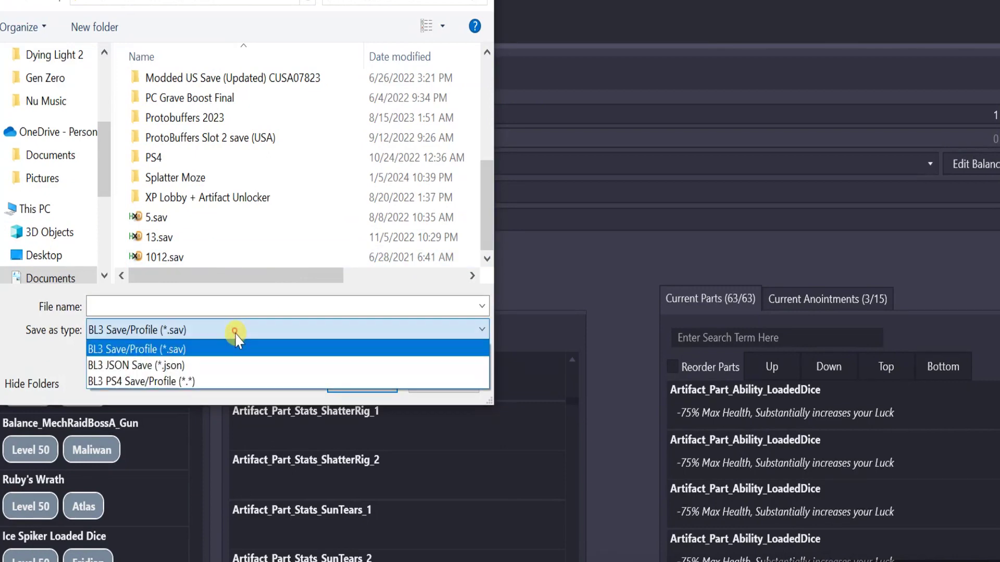
click(174, 361)
drag(502, 94, 491, 201)
click(185, 235)
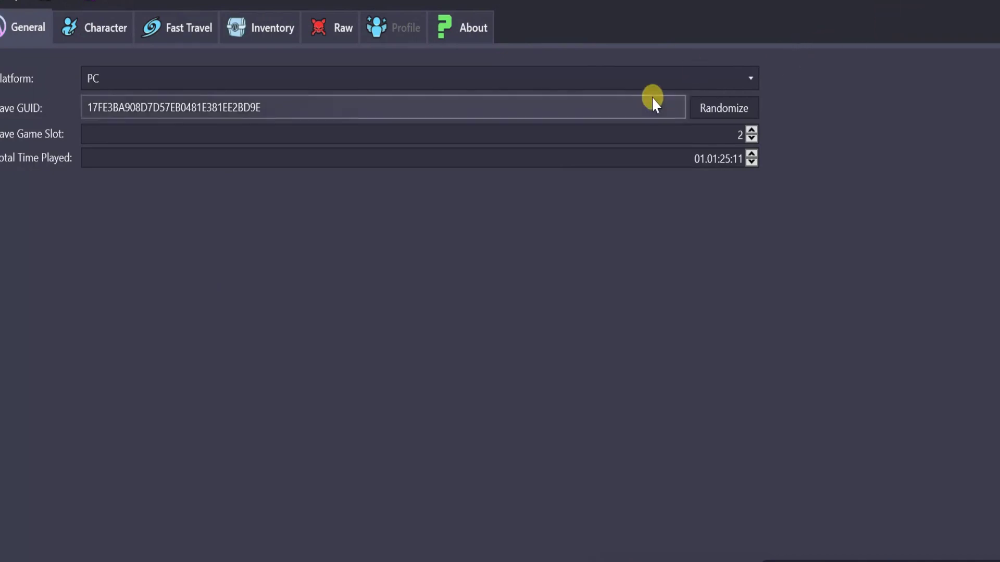
Set the save's platform to PS4 and randomize its save GUID
click(533, 78)
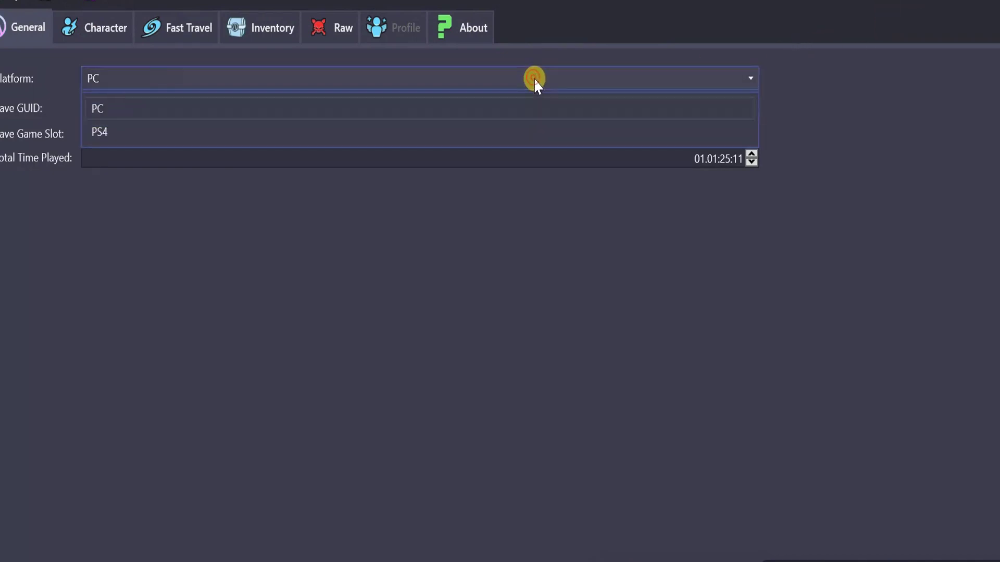
click(118, 131)
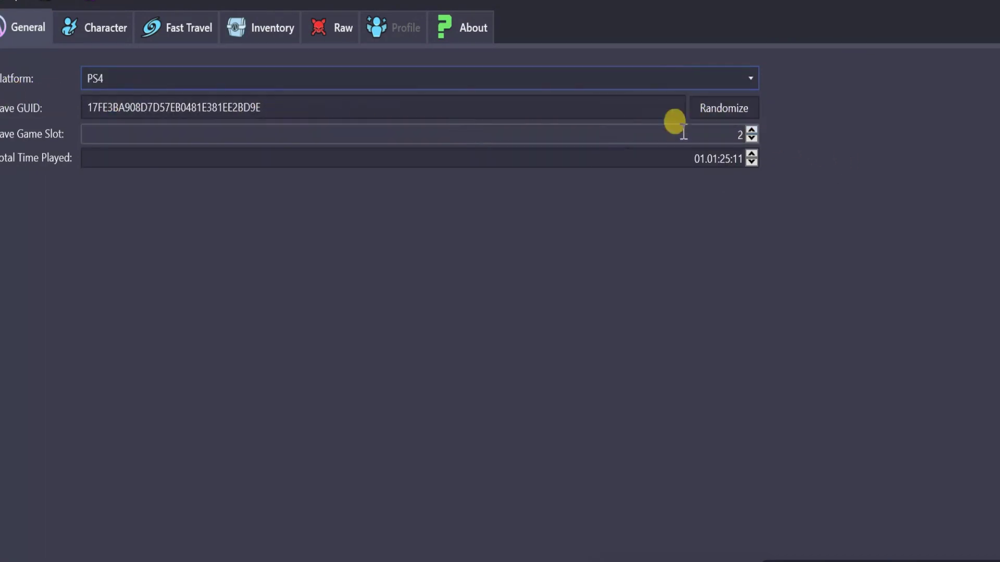
click(728, 110)
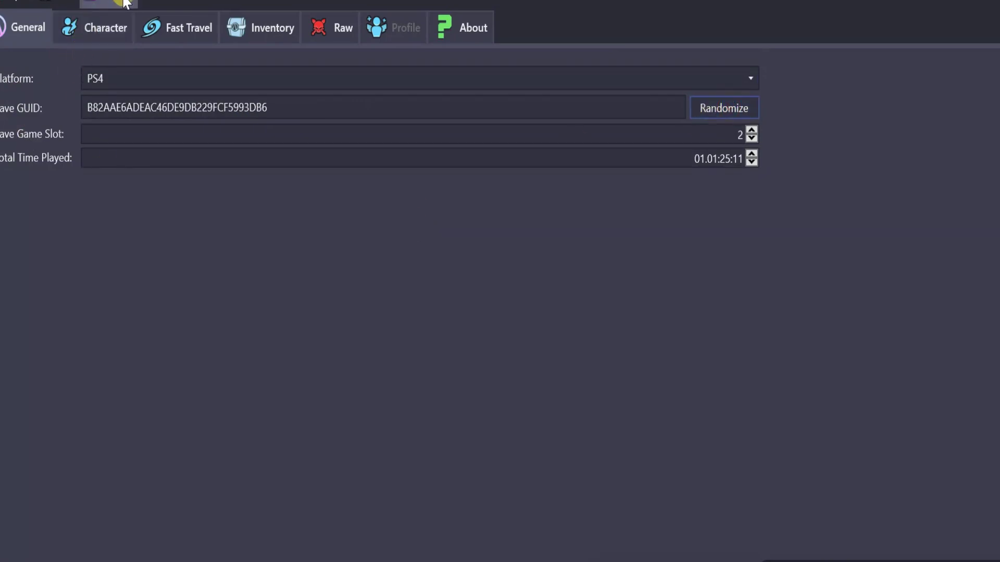
Save the PS4 save as BL3 JSON Save (*.json) over 2.json in the BL3 Saves folder in Documents
click(125, 2)
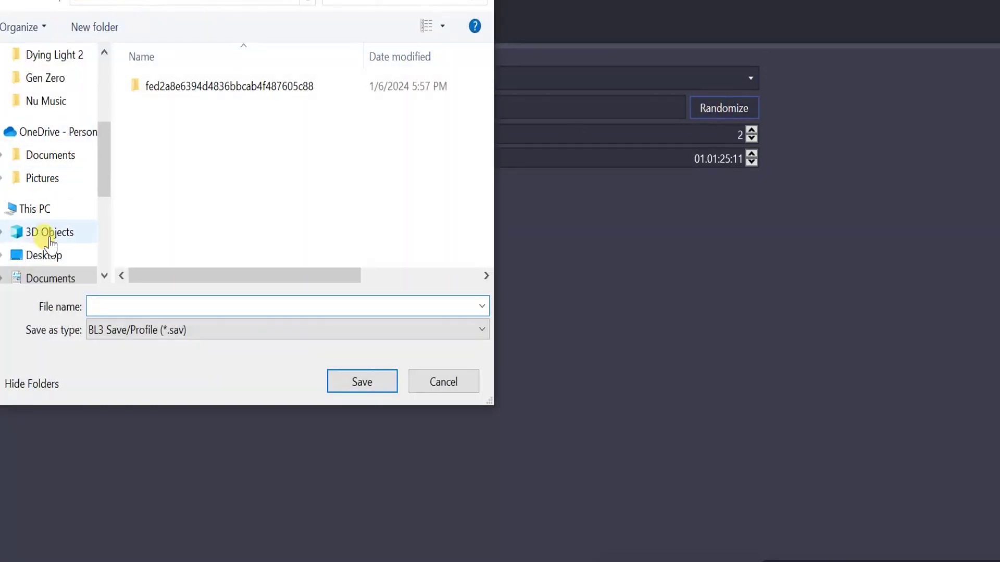
click(32, 278)
drag(486, 67, 492, 106)
double_click(159, 118)
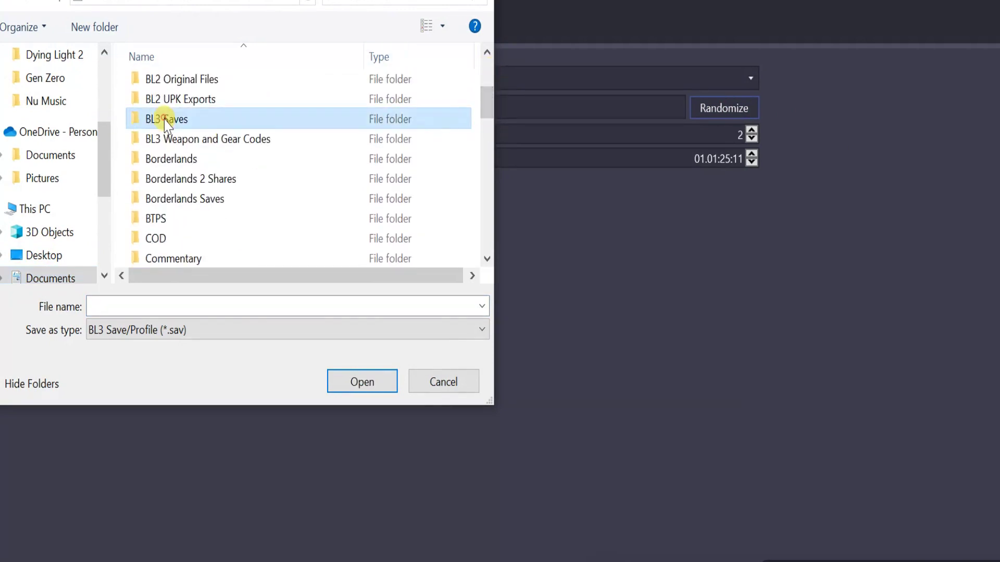
click(287, 322)
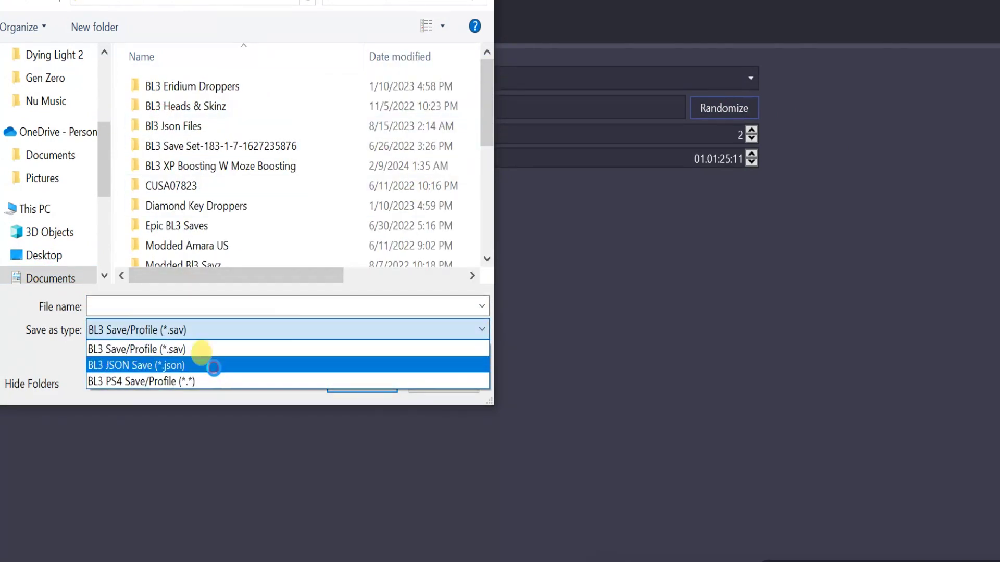
click(209, 361)
drag(489, 125, 486, 217)
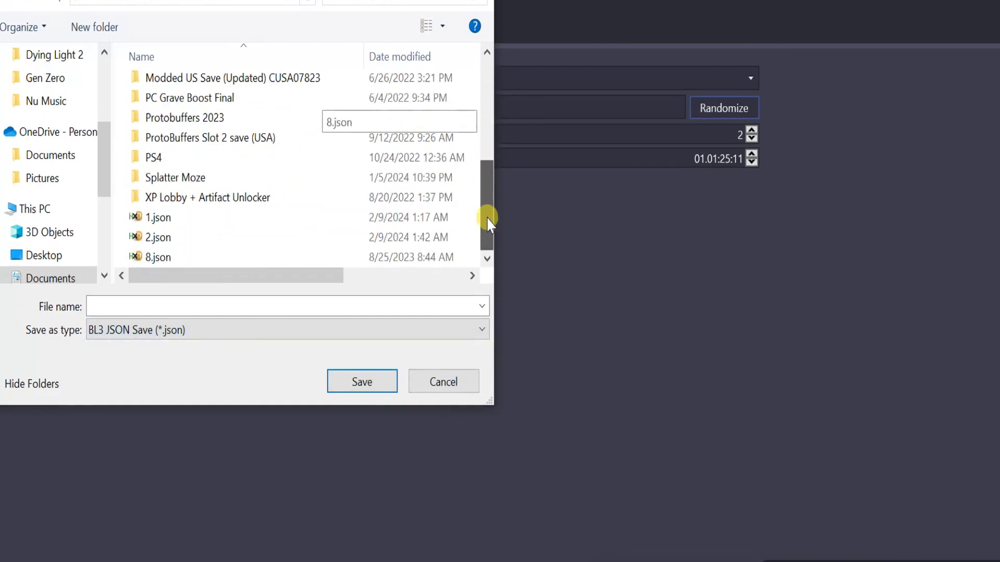
click(201, 237)
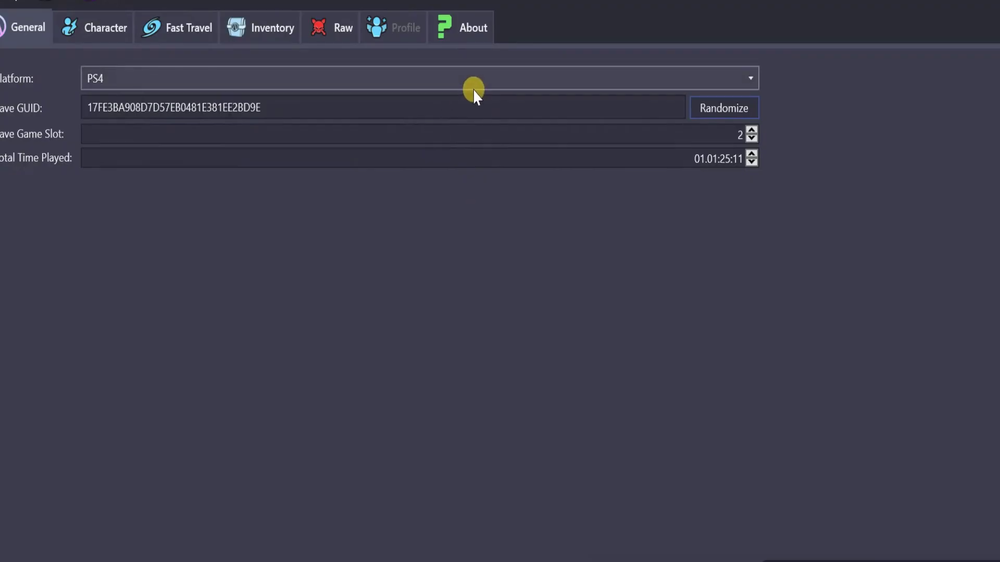
click(155, 83)
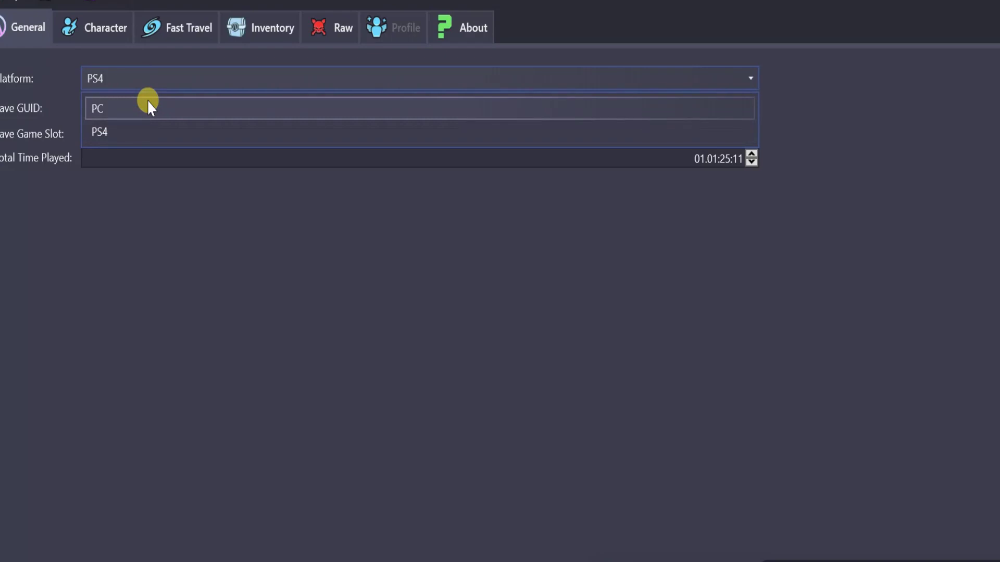
click(236, 273)
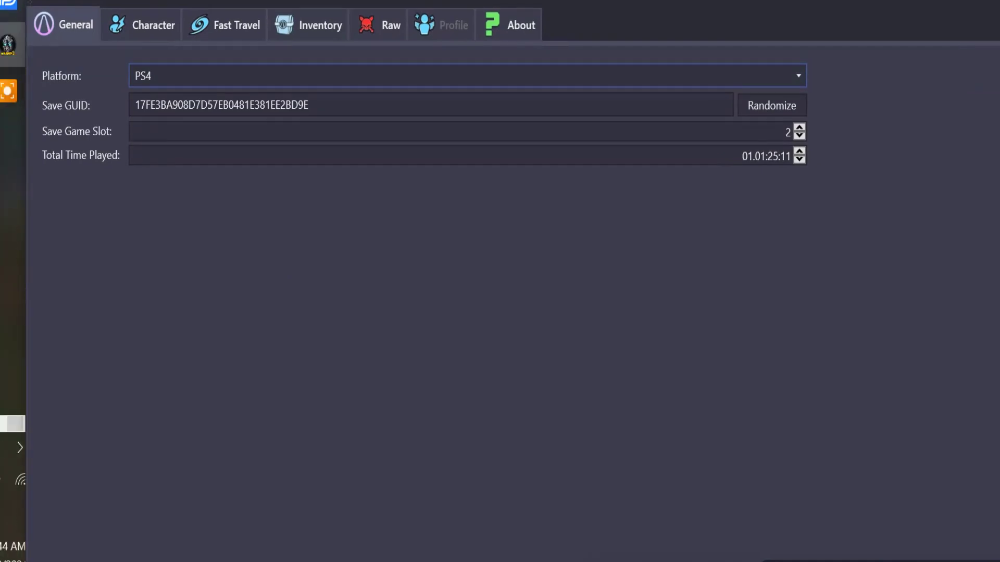
Switch to the BL3 Saves folder in File Explorer and open 2.json with Notepad
key(alt+Tab)
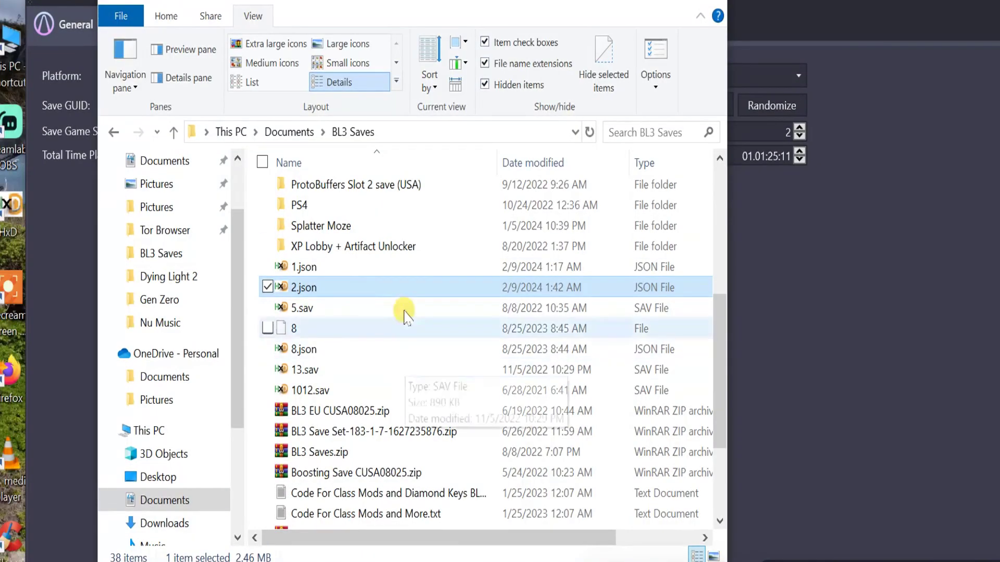
right_click(308, 287)
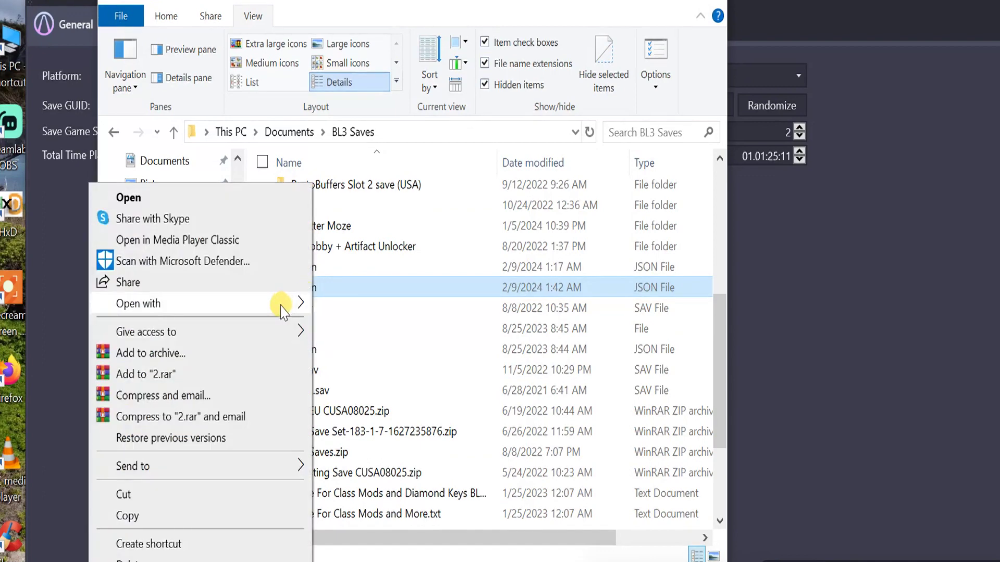
mouse_move(284, 306)
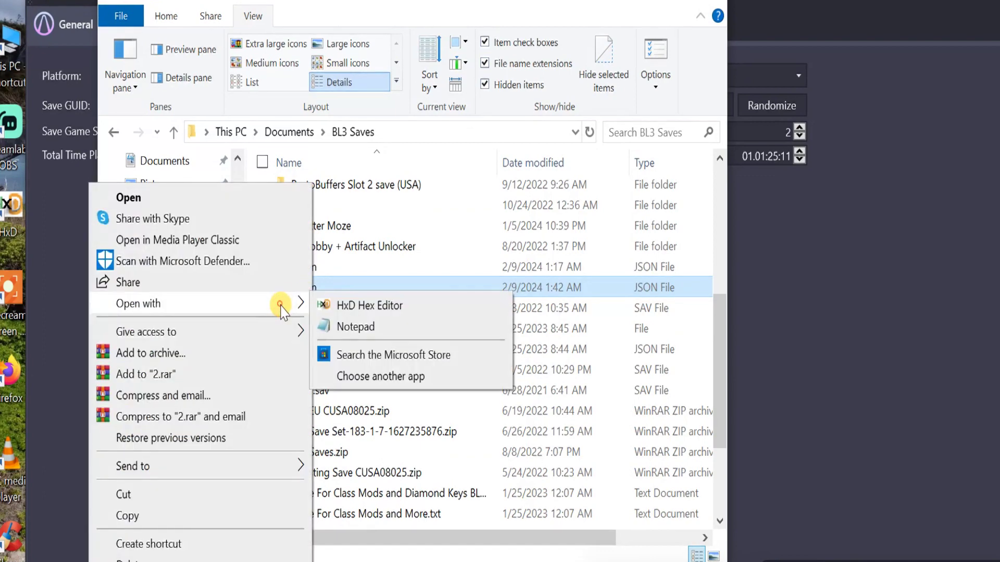
click(363, 328)
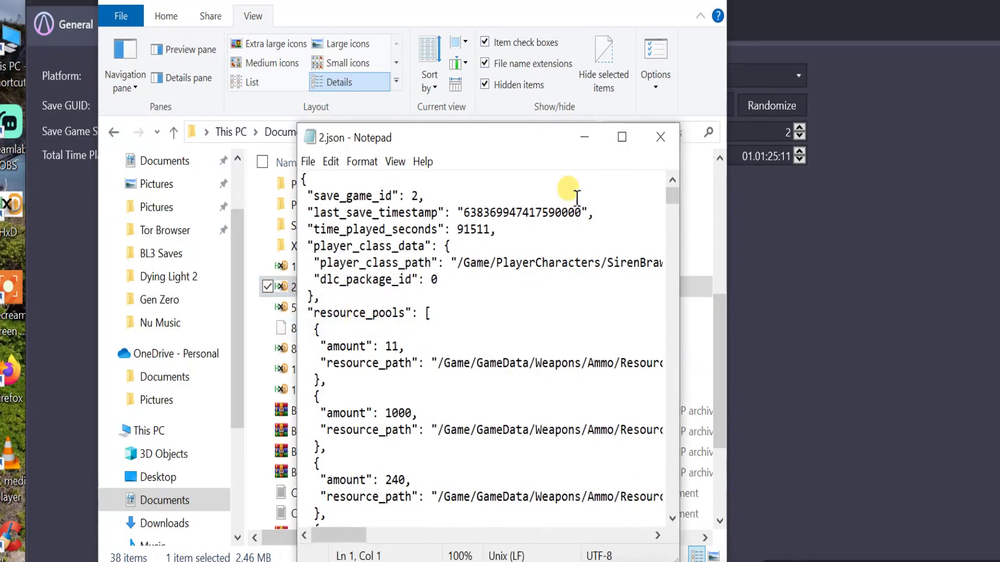
Copy the entire contents of 2.json and restore the Notepad window to its smaller size
click(621, 137)
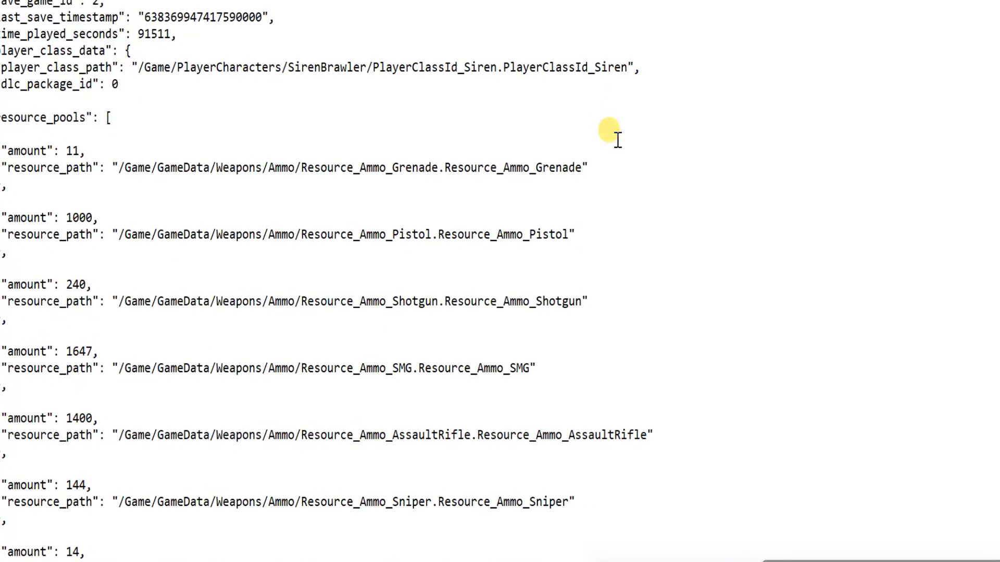
key(ctrl+a)
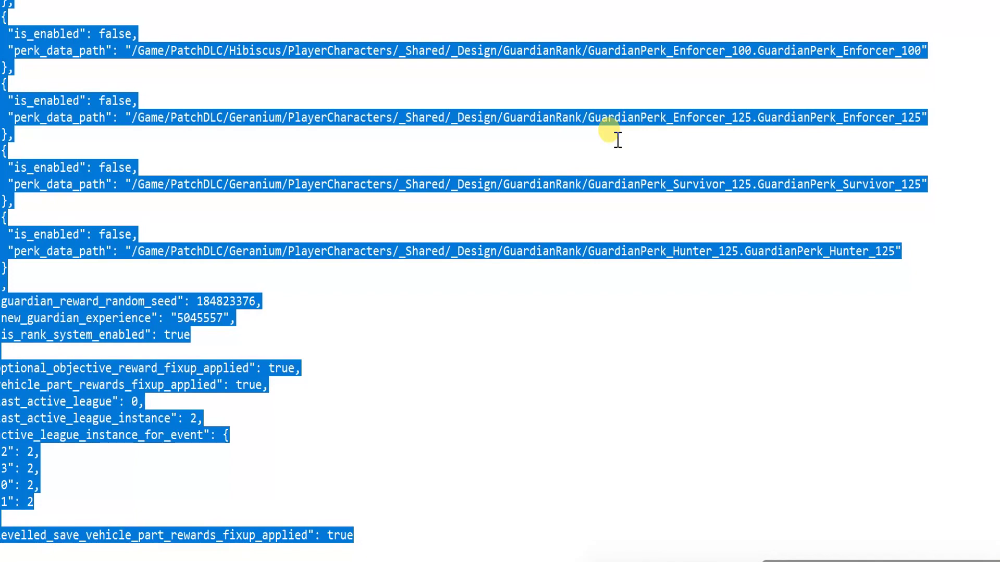
key(ctrl+c)
key(super+Down)
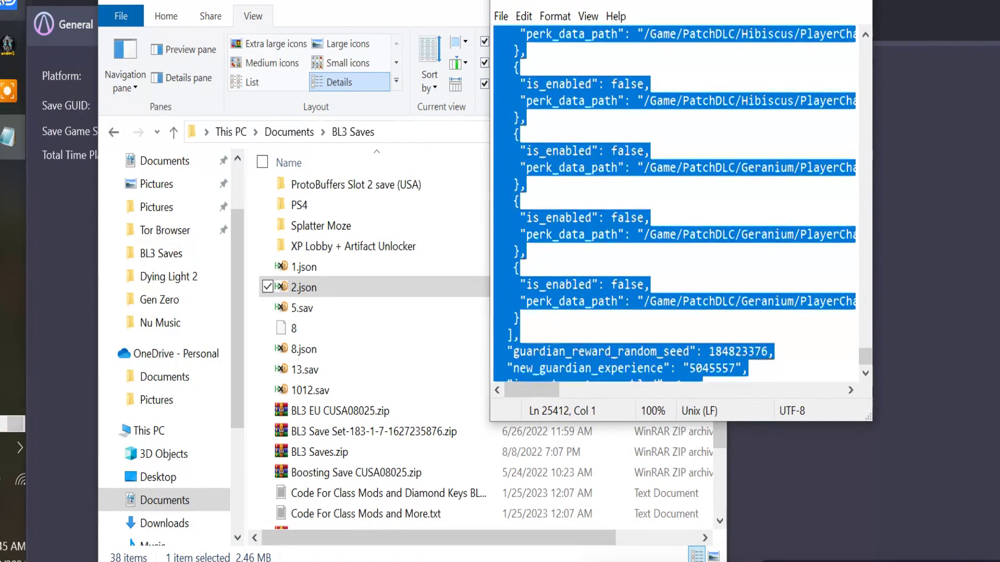
Switch to Save Wizard's Advanced Mode window and replace all text of Borderlands 3 save 2 with the copied JSON
key(alt+Tab)
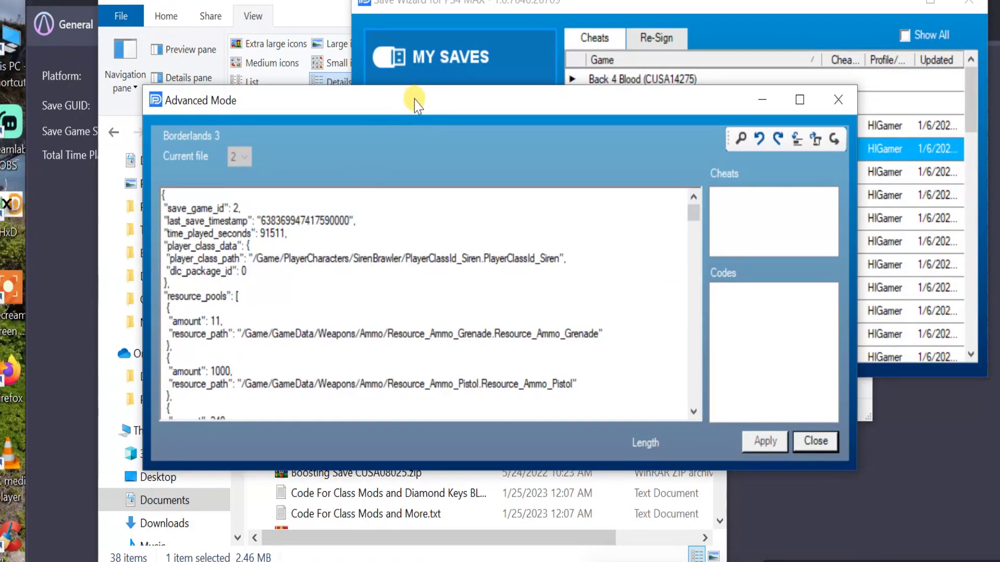
double_click(665, 100)
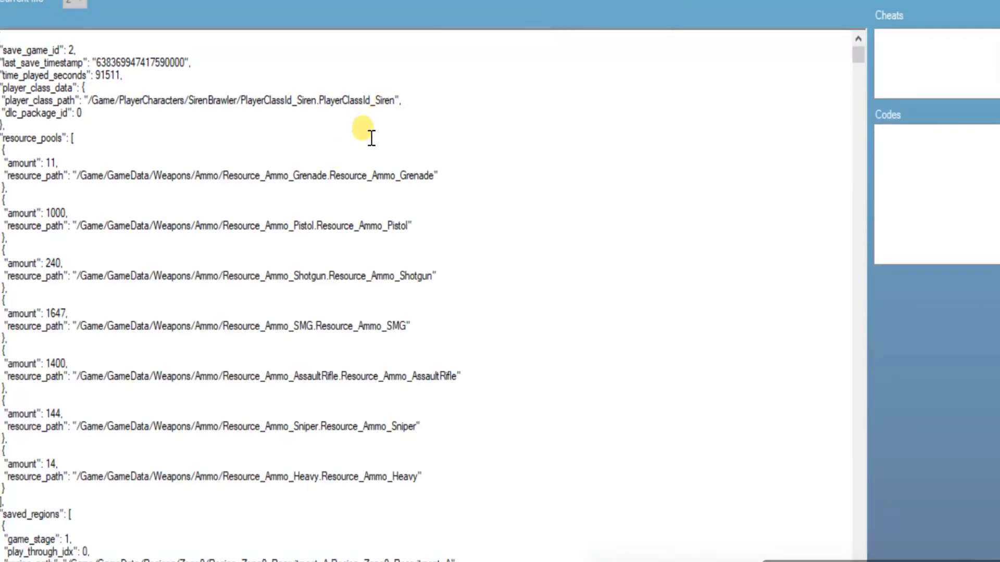
click(163, 38)
key(ctrl+a)
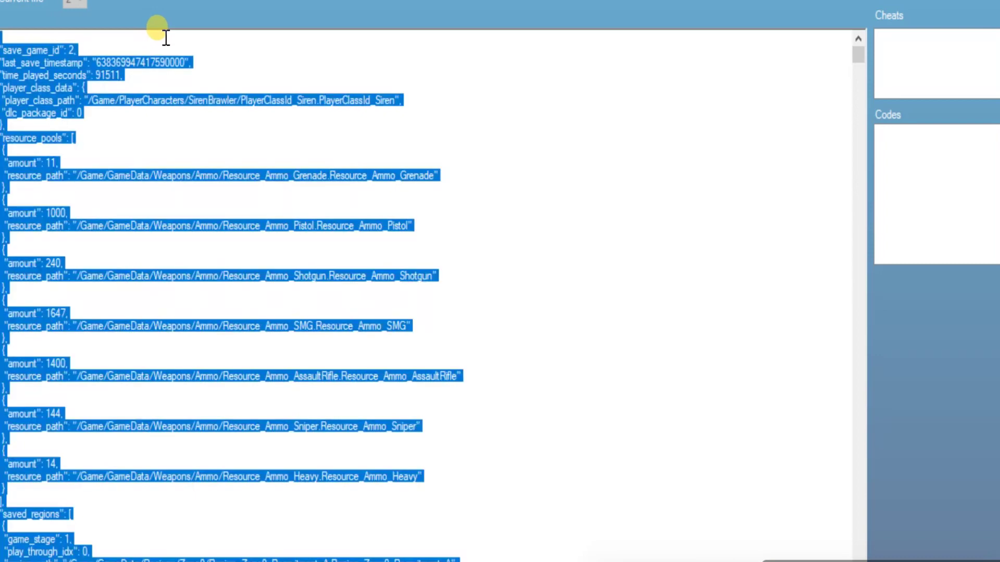
key(ctrl+v)
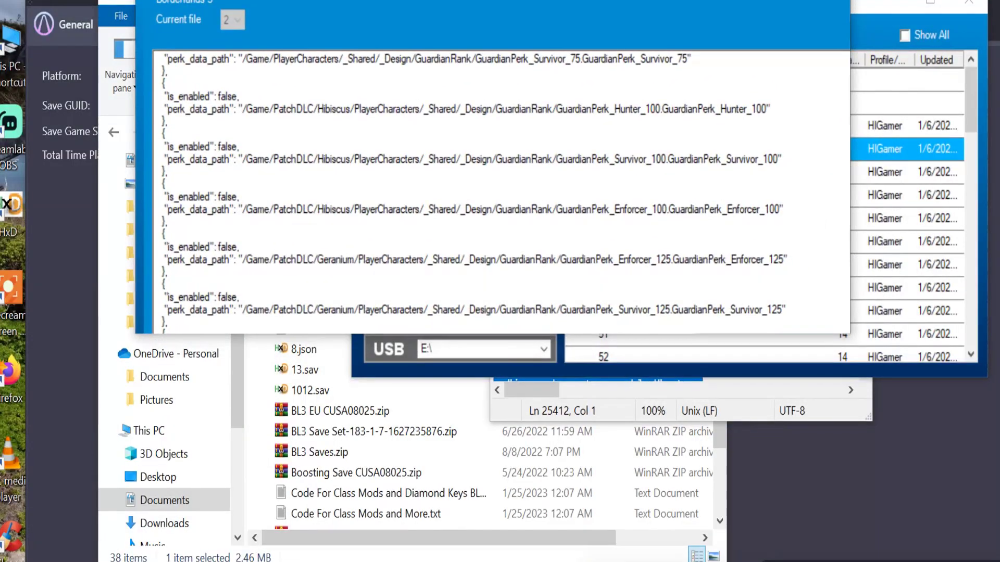
Try to apply the pasted JSON, and retype the comma closing the player_class_data block near the start of the text
click(651, 322)
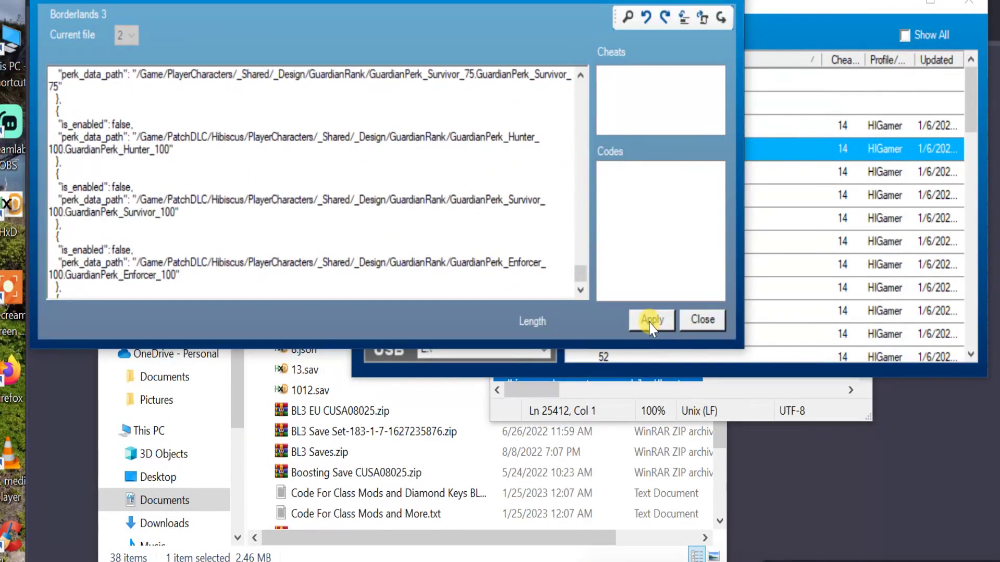
click(553, 127)
click(646, 318)
click(580, 74)
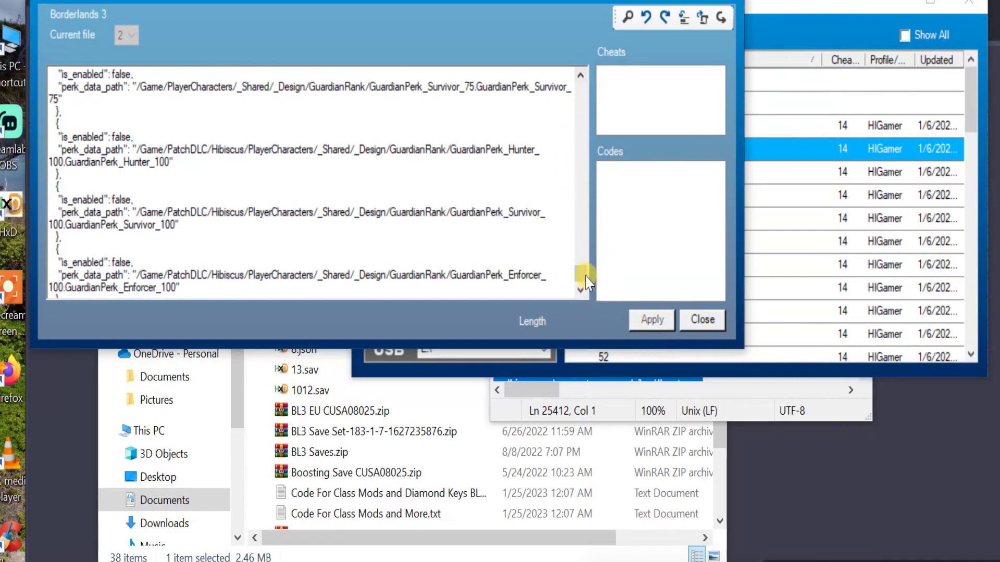
drag(588, 281, 580, 88)
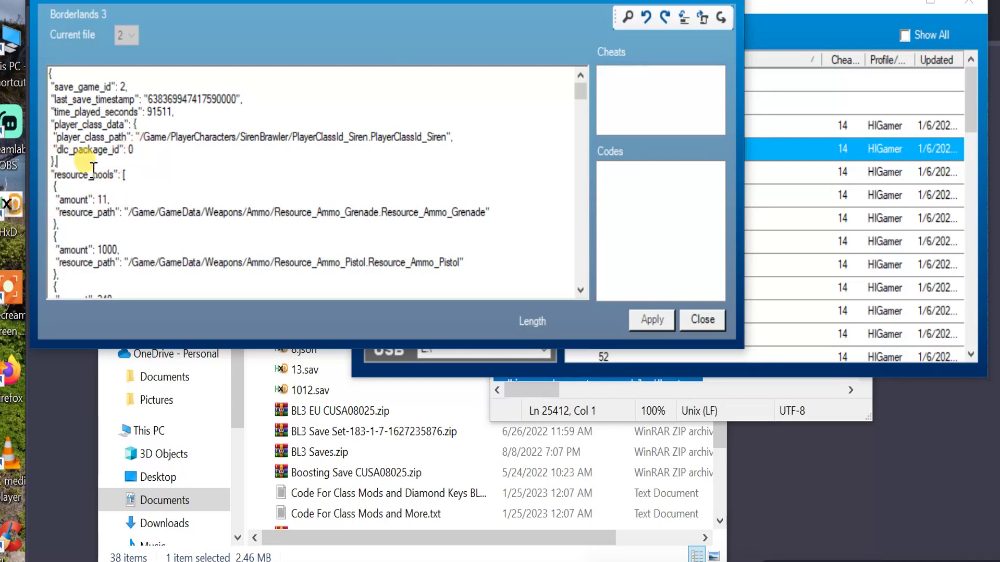
text(,)
Try to apply the edited save, agreeing to proceed despite the edited-save warning, and dismiss the resulting message
click(650, 321)
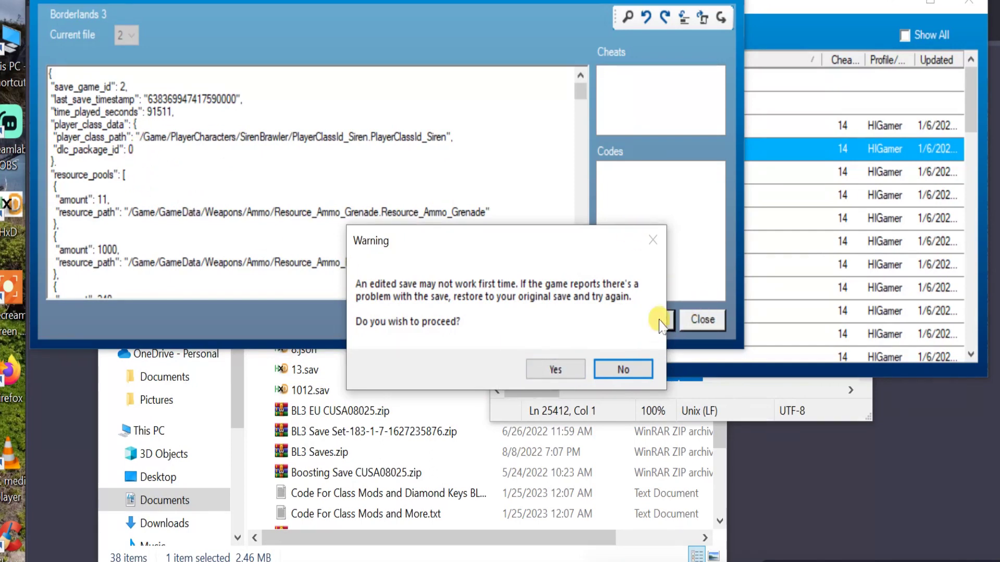
click(555, 369)
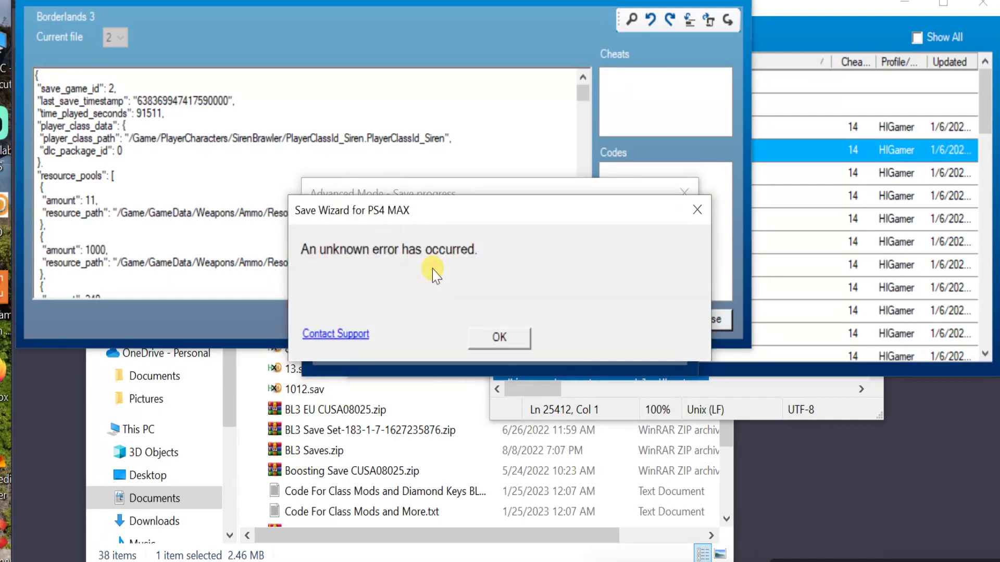
click(499, 337)
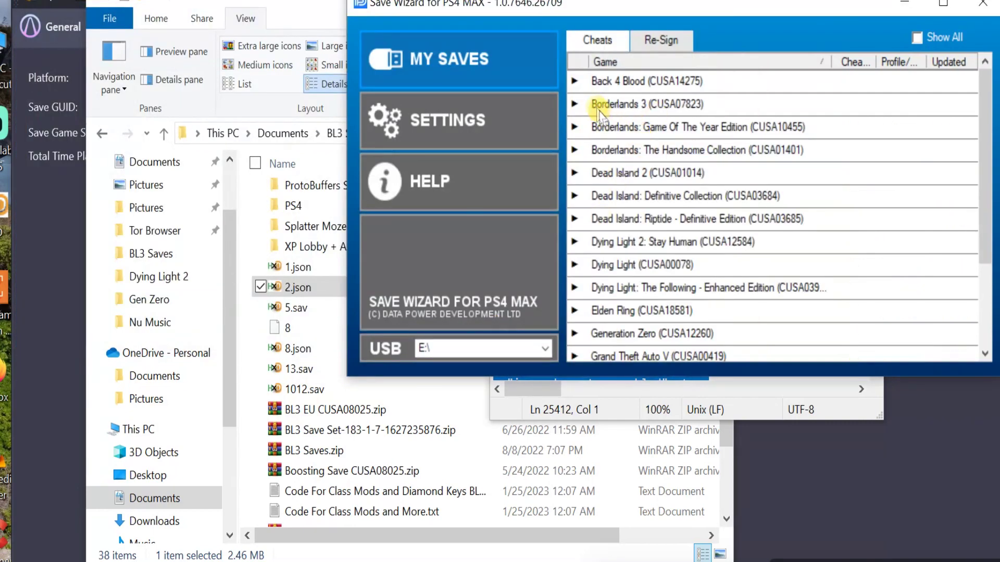
Reopen save 2 of Borderlands 3 (CUSA07823) in Advanced Mode and accept the notes
click(577, 106)
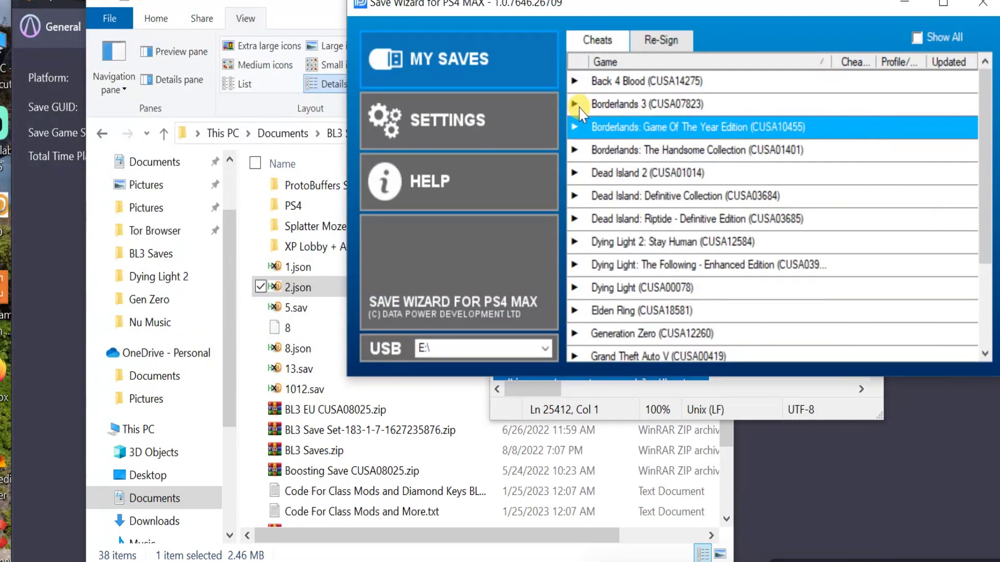
click(576, 104)
click(647, 149)
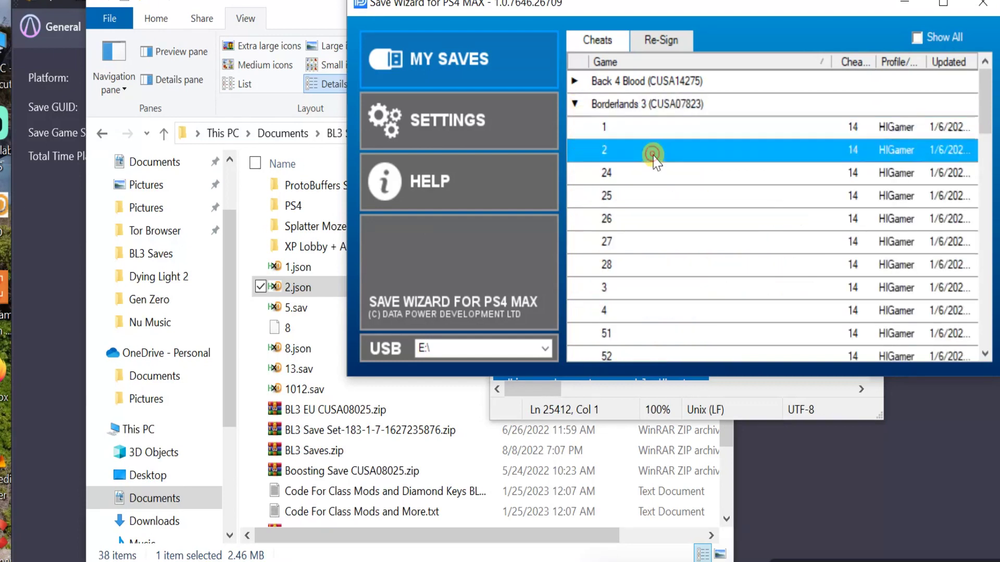
right_click(648, 149)
click(669, 175)
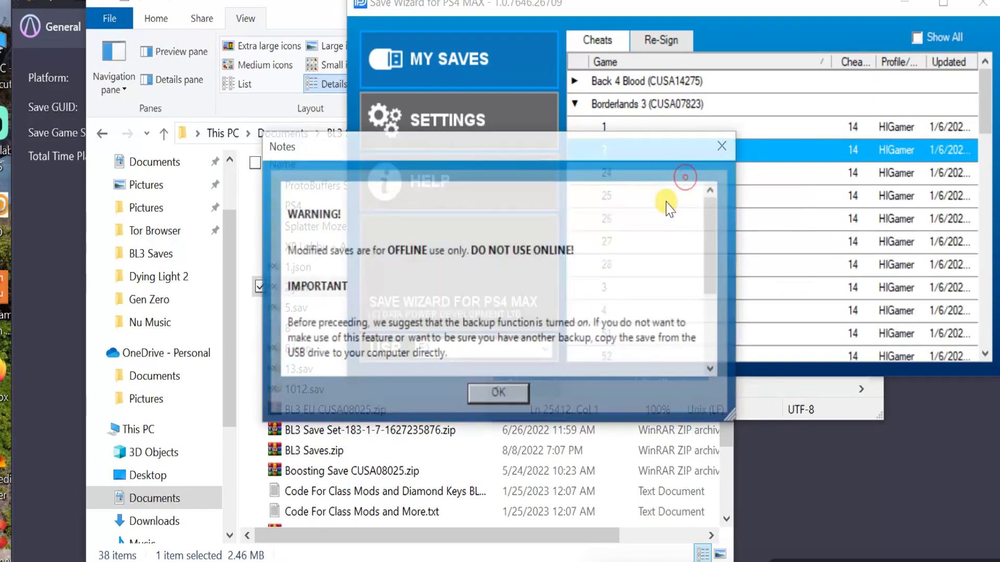
click(500, 393)
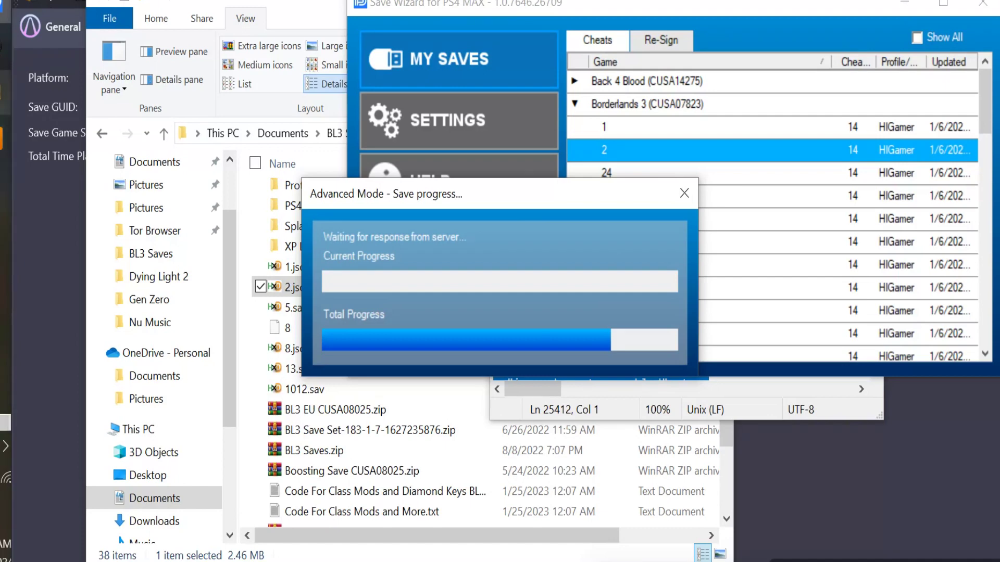
Overwrite the complete text of the reopened save 2 with the JSON copied from Notepad
key(alt+Tab)
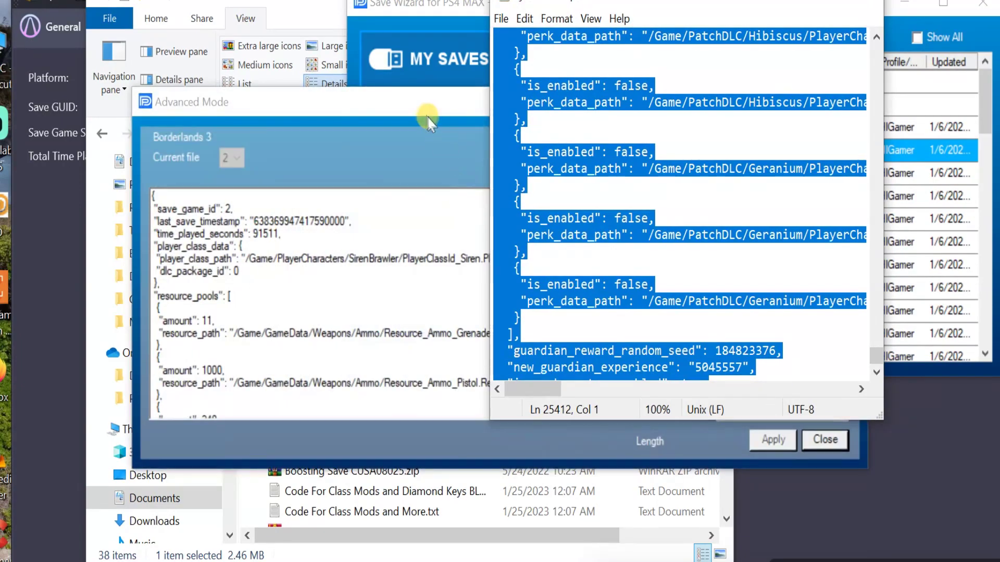
click(341, 207)
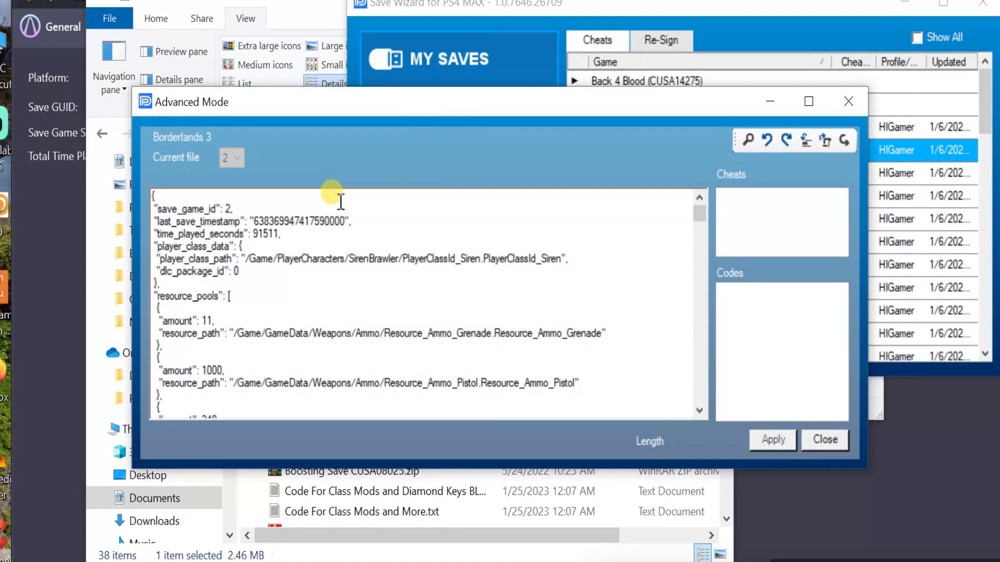
key(ctrl+a)
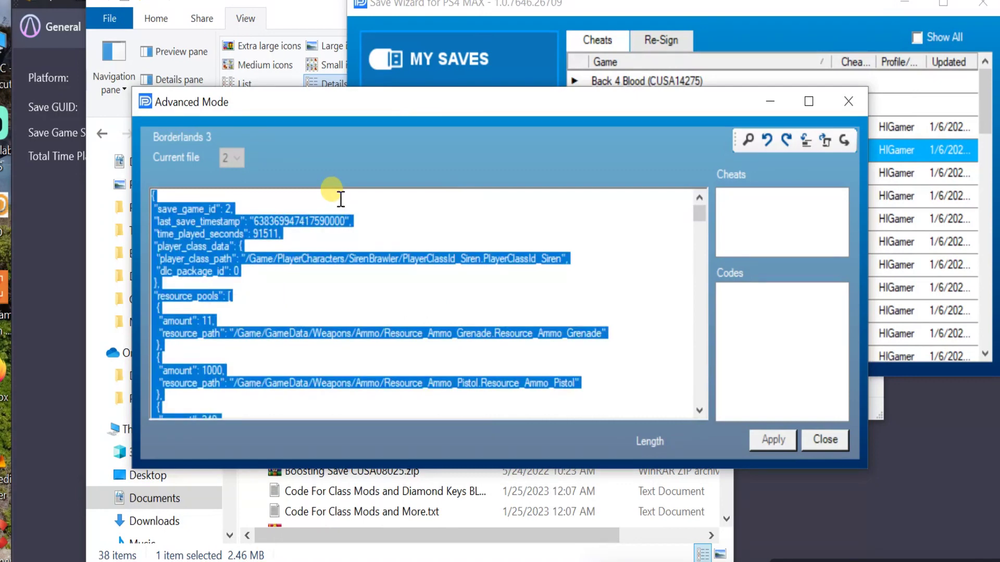
key(ctrl+v)
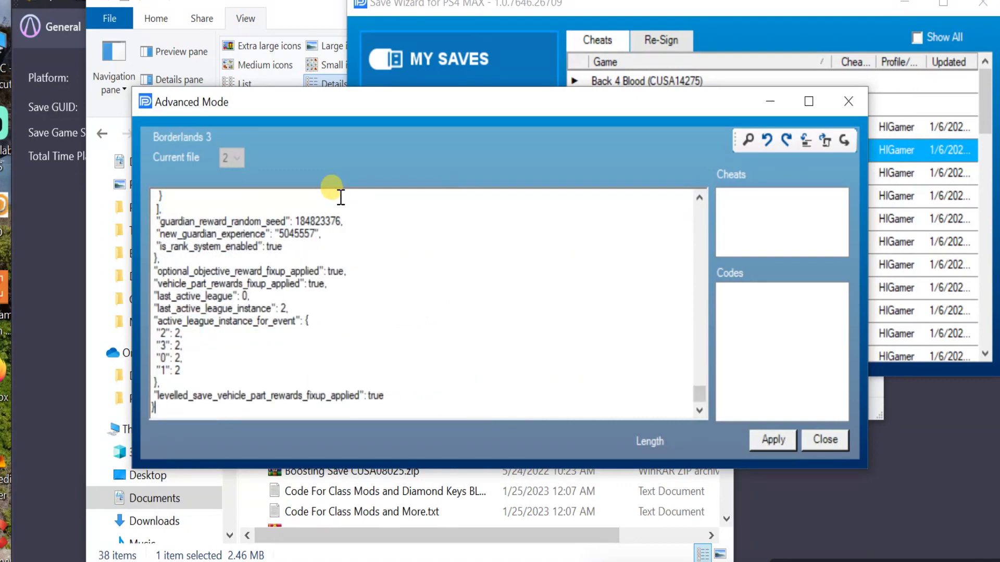
Apply the pasted JSON to Borderlands 3 save 2, agreeing to proceed despite the edited-save warning, and dismiss the resulting message
click(773, 440)
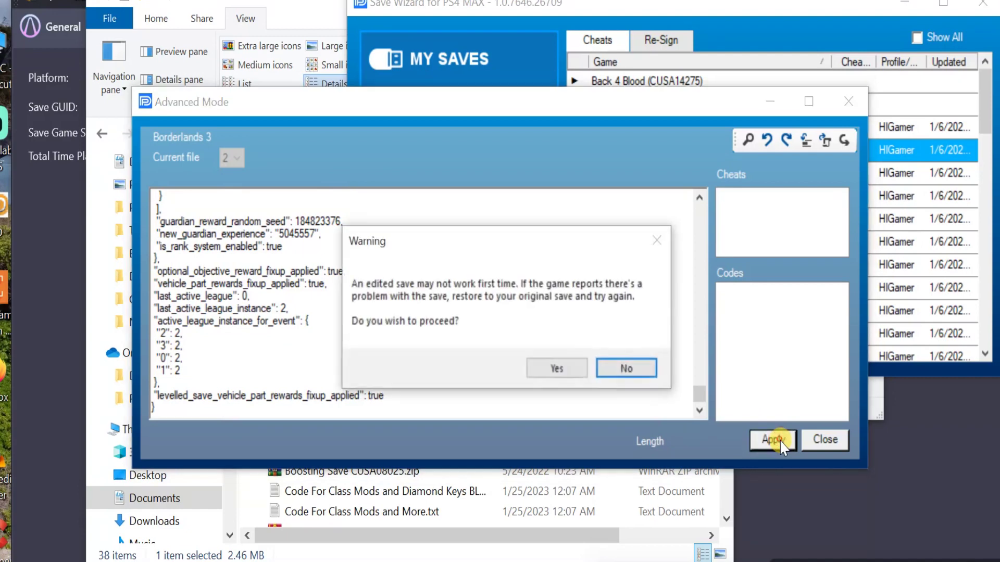
click(529, 366)
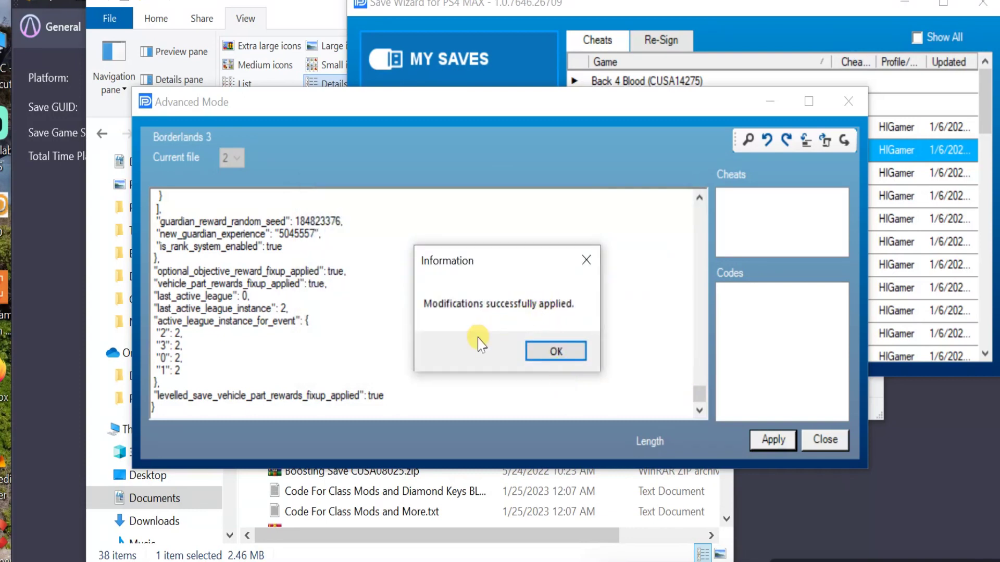
click(572, 353)
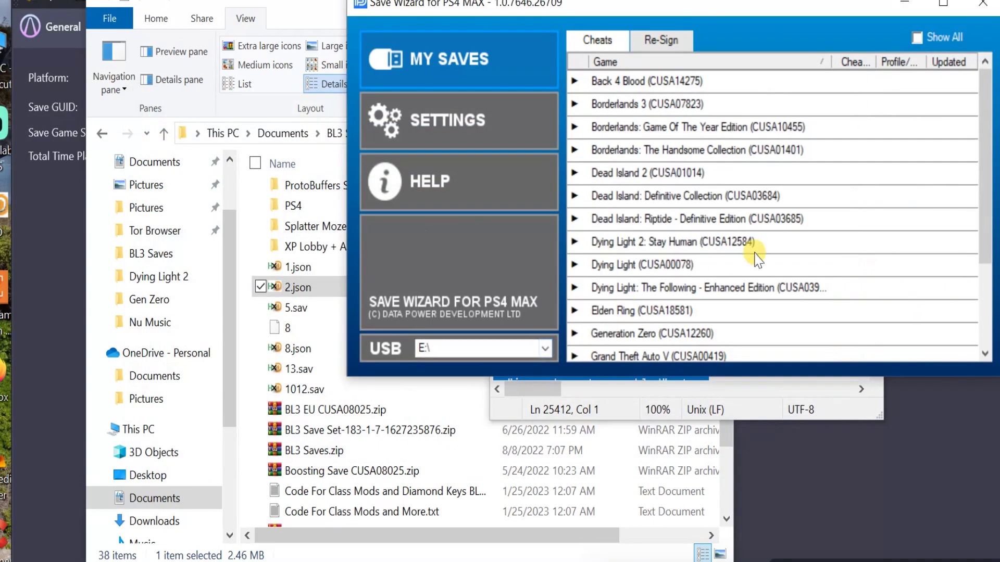
Switch to the Borderlands 3 save editor and review the save's Platform options, keeping PS4 selected
drag(796, 9, 692, 41)
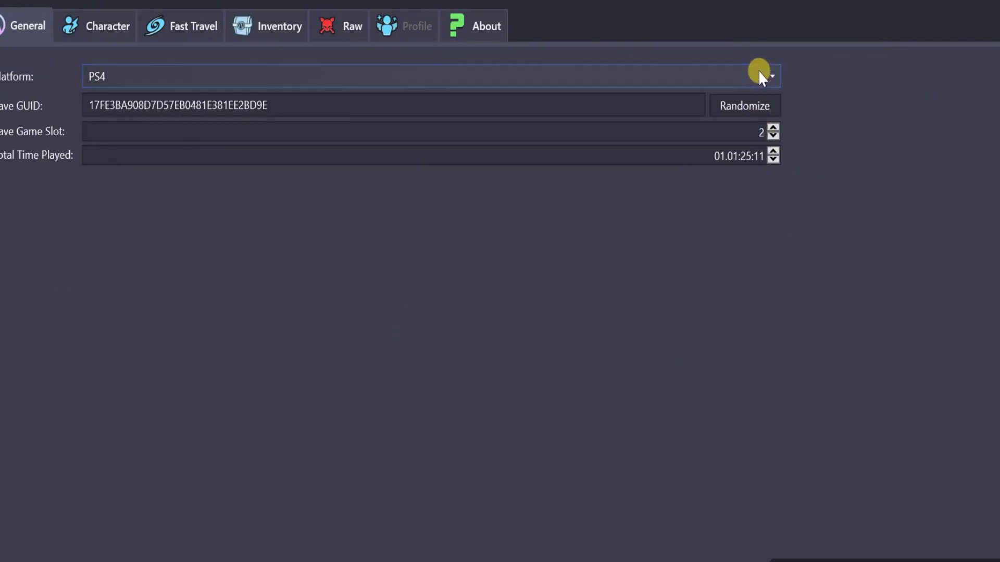
click(759, 73)
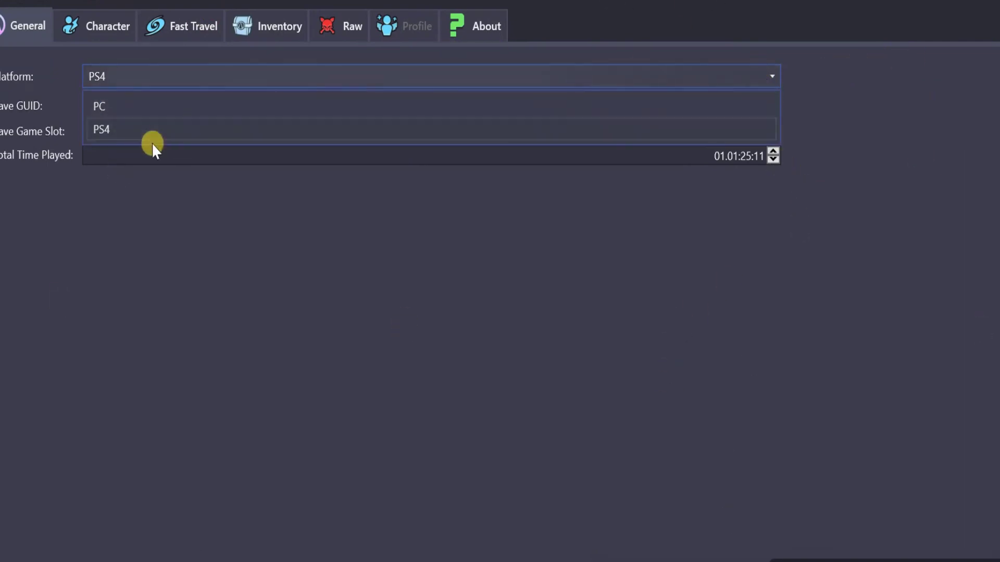
click(123, 129)
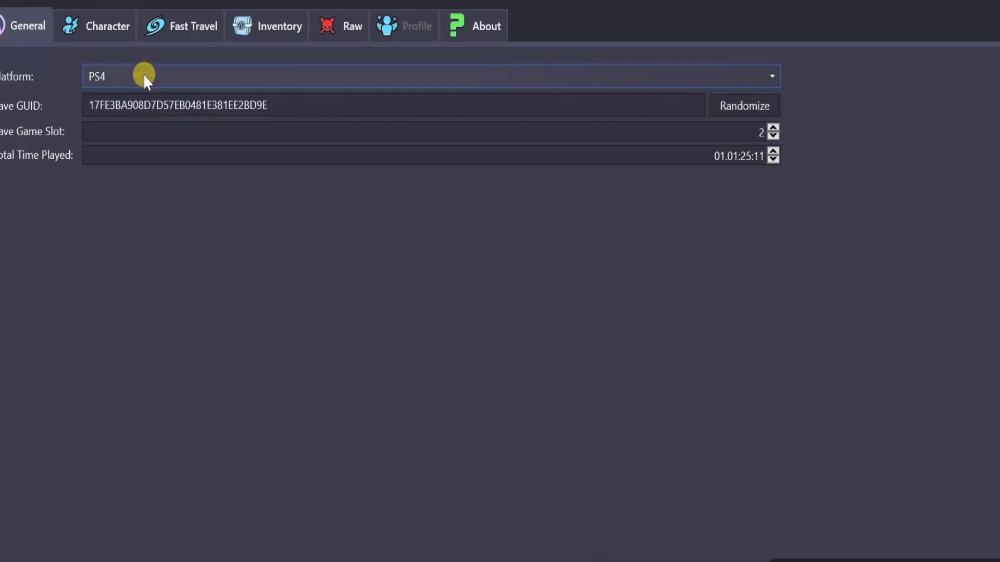
click(770, 81)
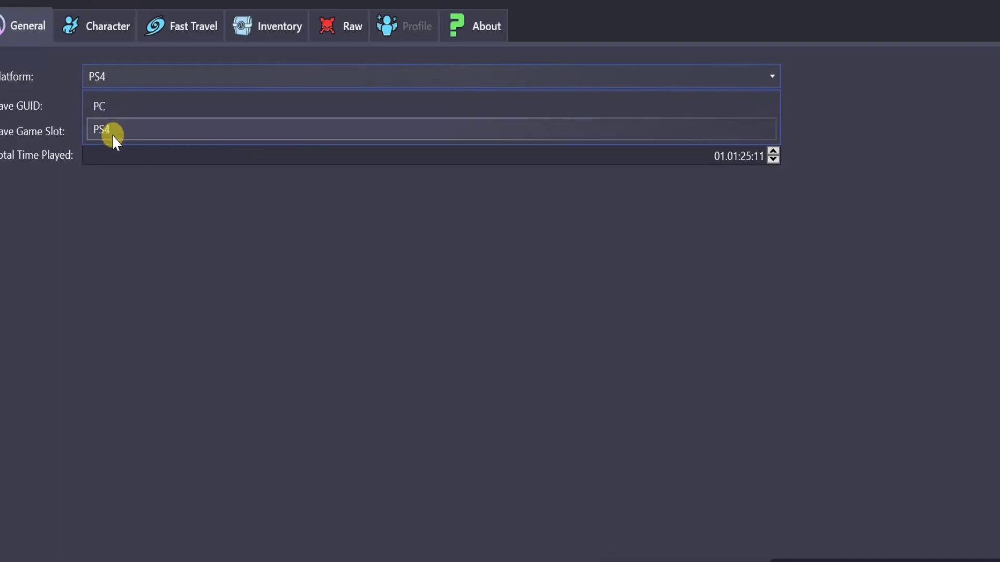
click(98, 250)
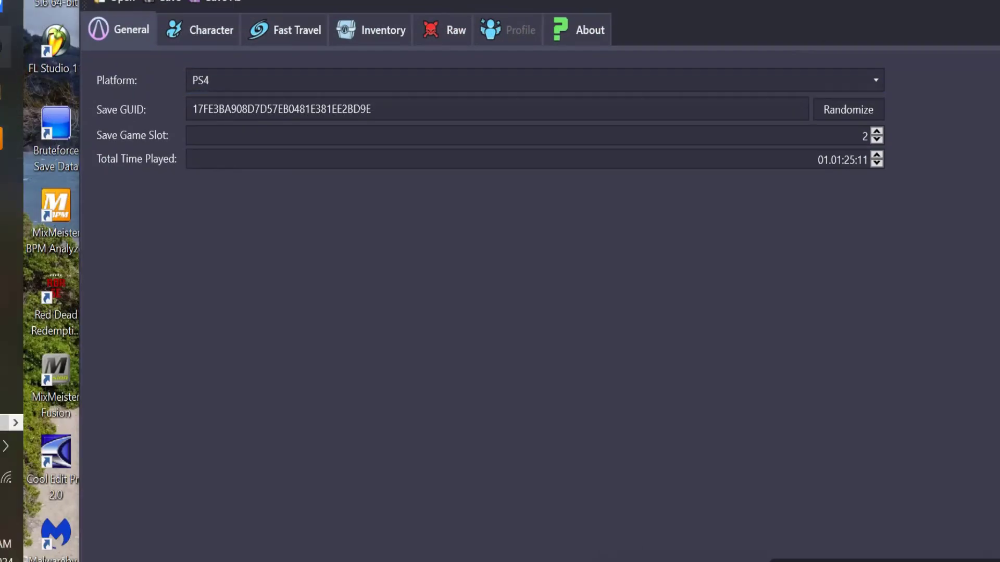
Switch to the Notepad window showing 2.json and close it
key(alt+Tab)
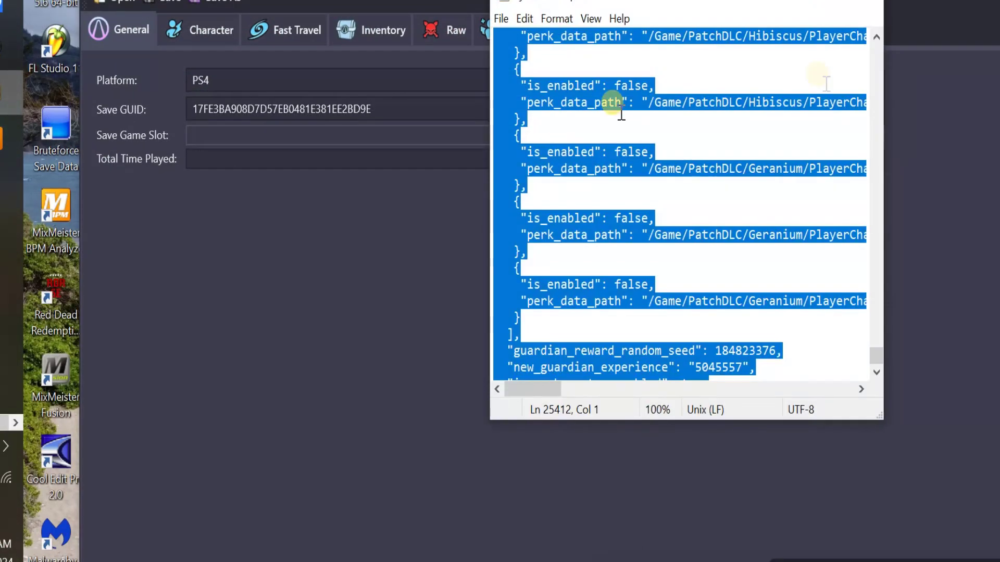
drag(730, 4, 575, 26)
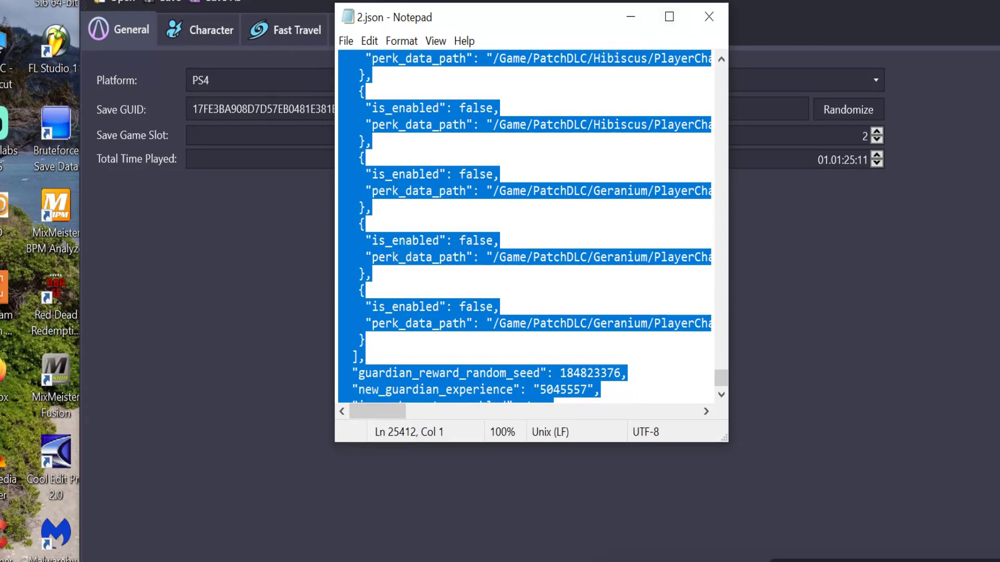
key(alt+F4)
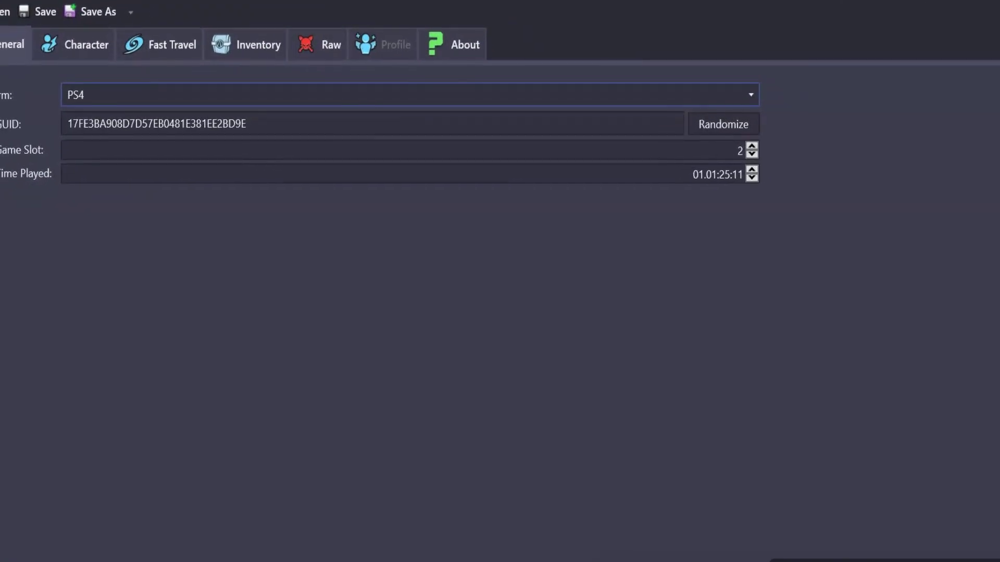